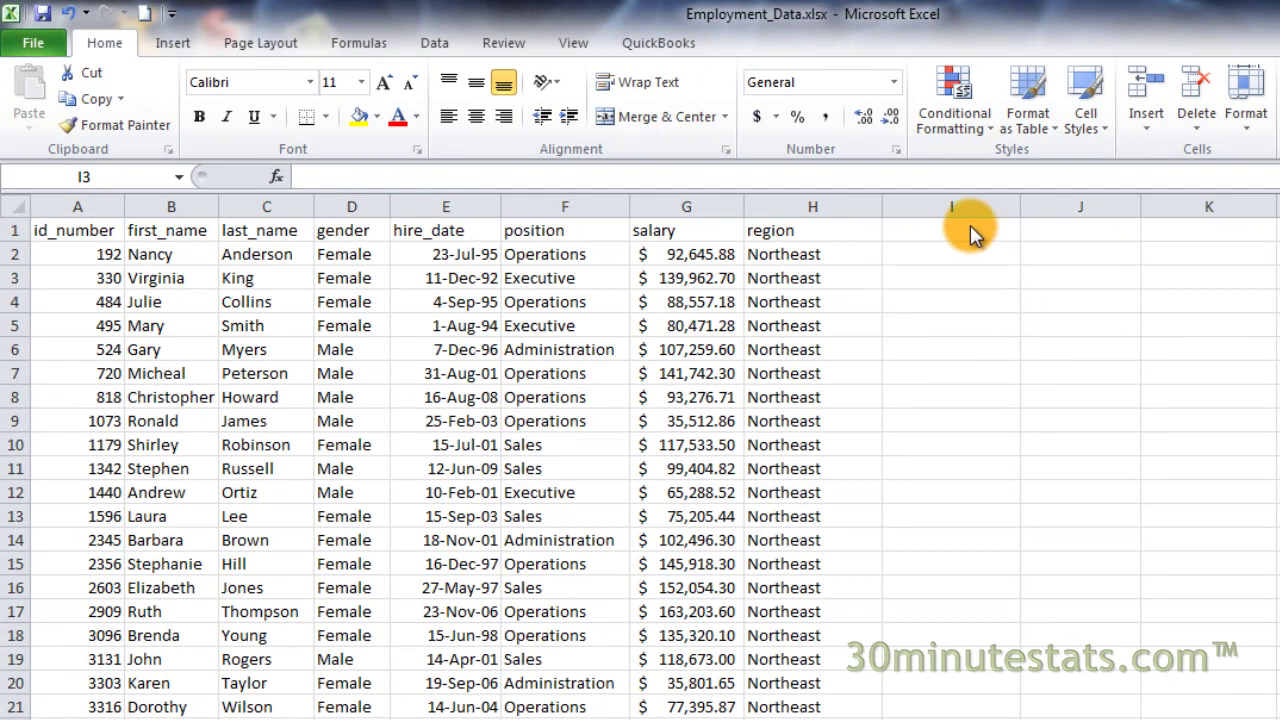
# Enter the header ID Number in cell I1, beside the region column
pyautogui.click(970, 230)
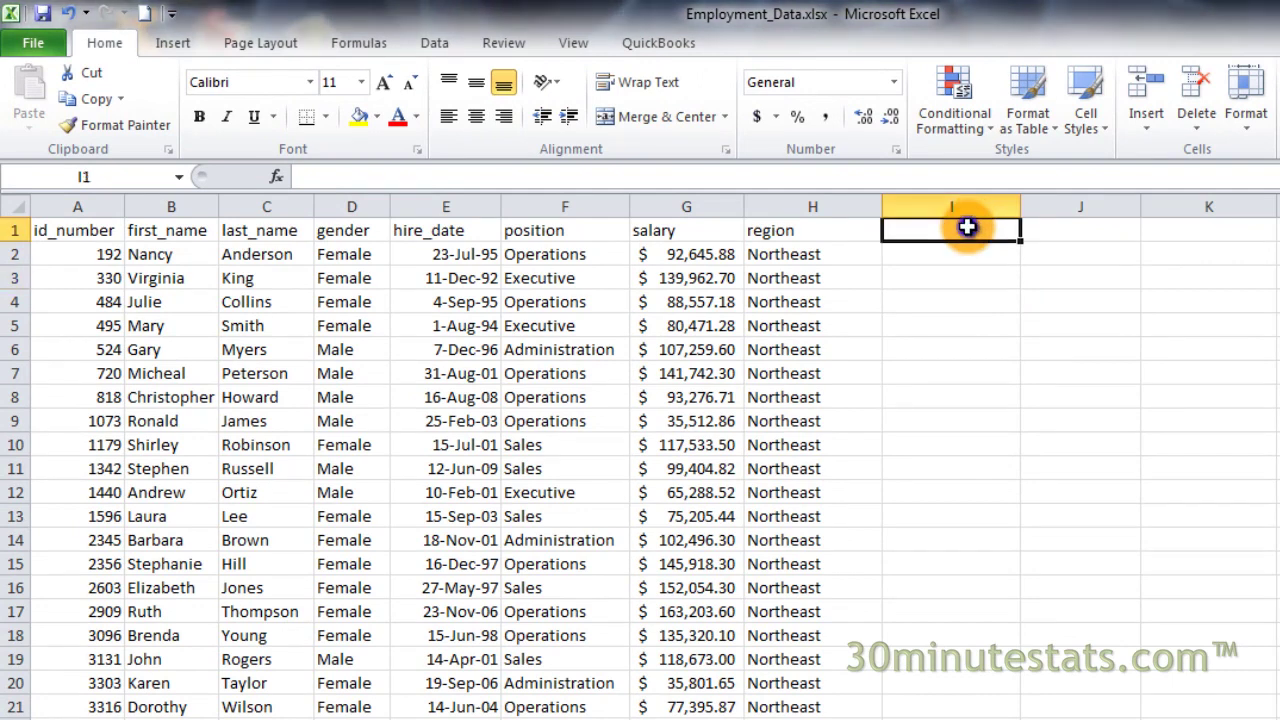
pyautogui.write('ID NU')
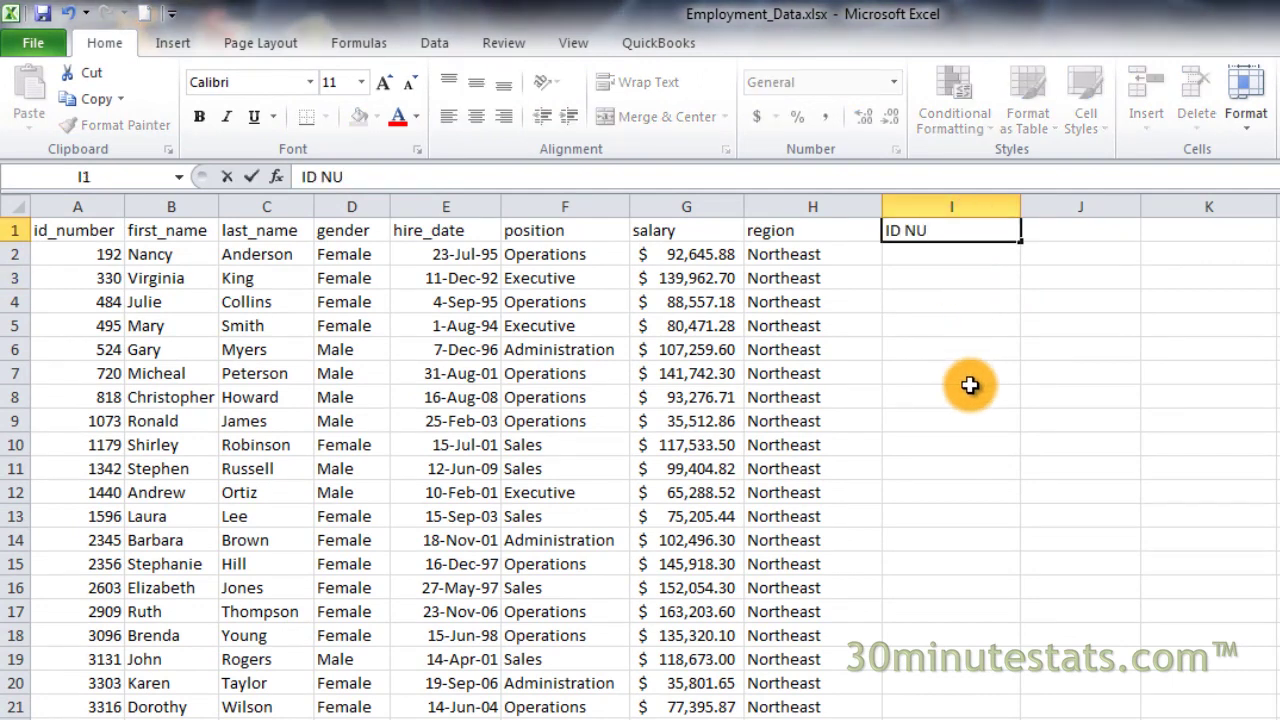
pyautogui.press('BackSpace')
pyautogui.write('umber')
pyautogui.press('Return')
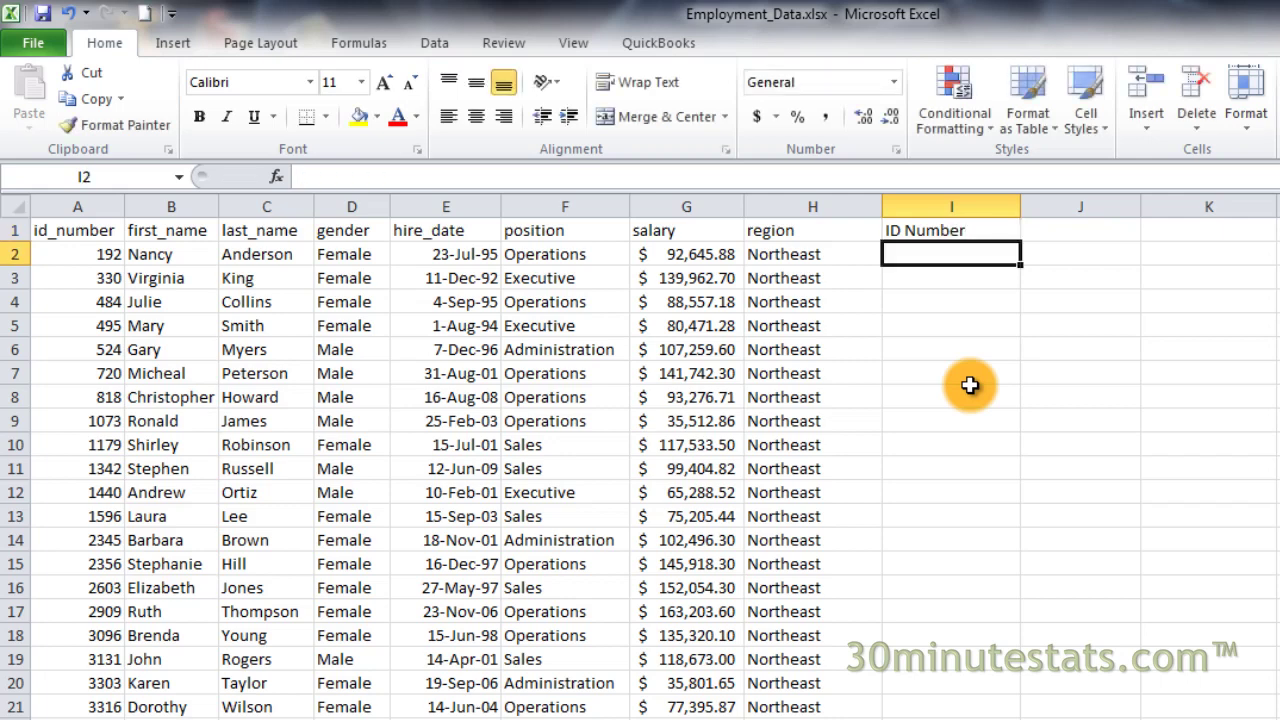
# Add the headers First Name in cell J1 and Last Name in cell K1
pyautogui.press('Right')
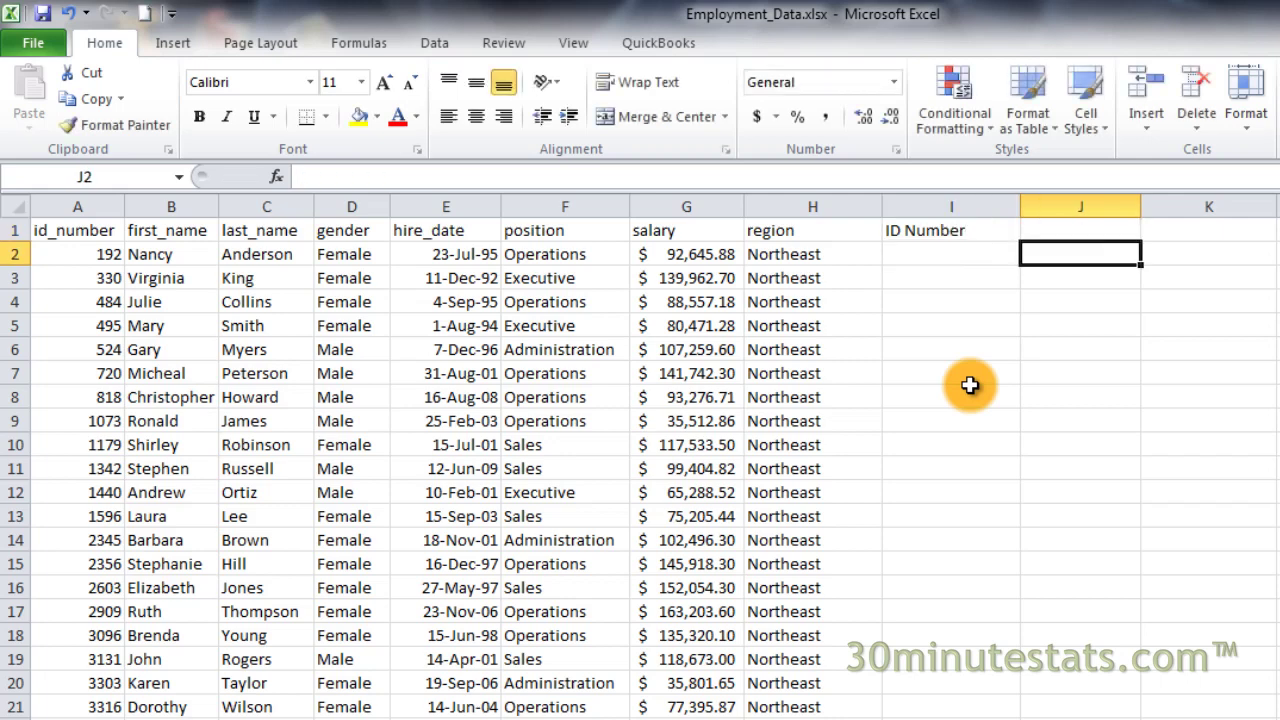
pyautogui.press('Up')
pyautogui.write('First Name')
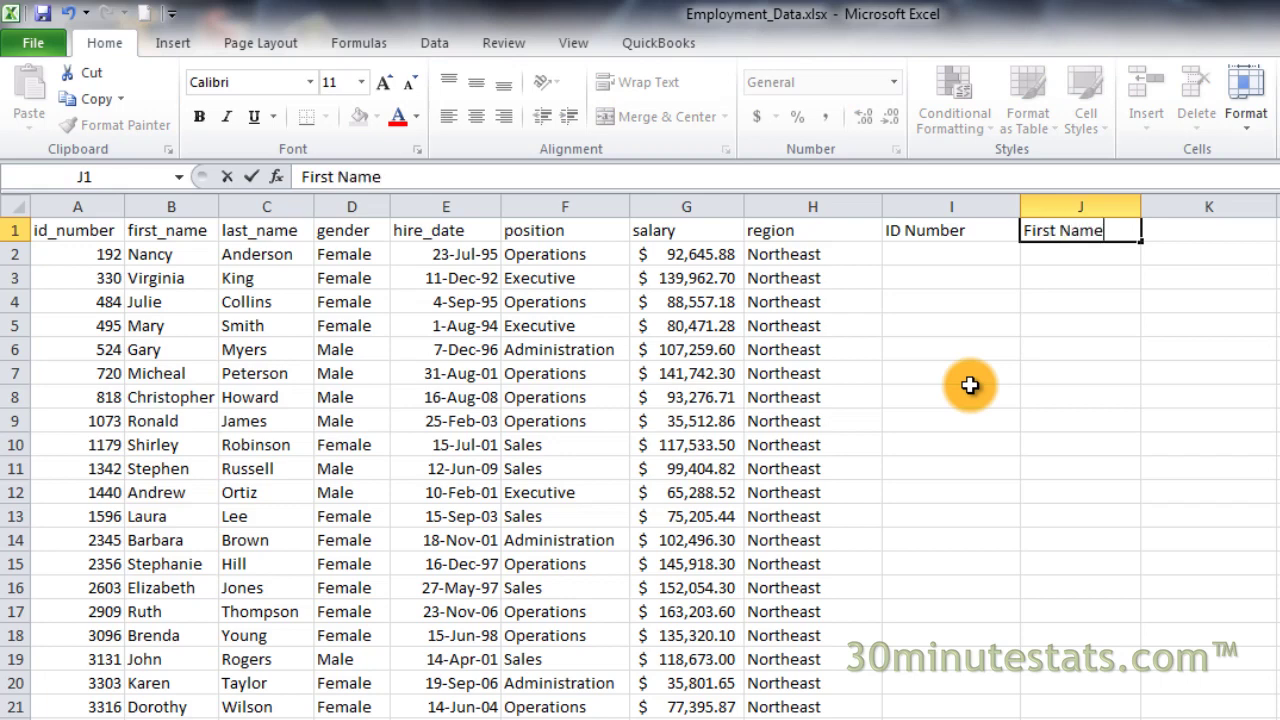
pyautogui.press('Return')
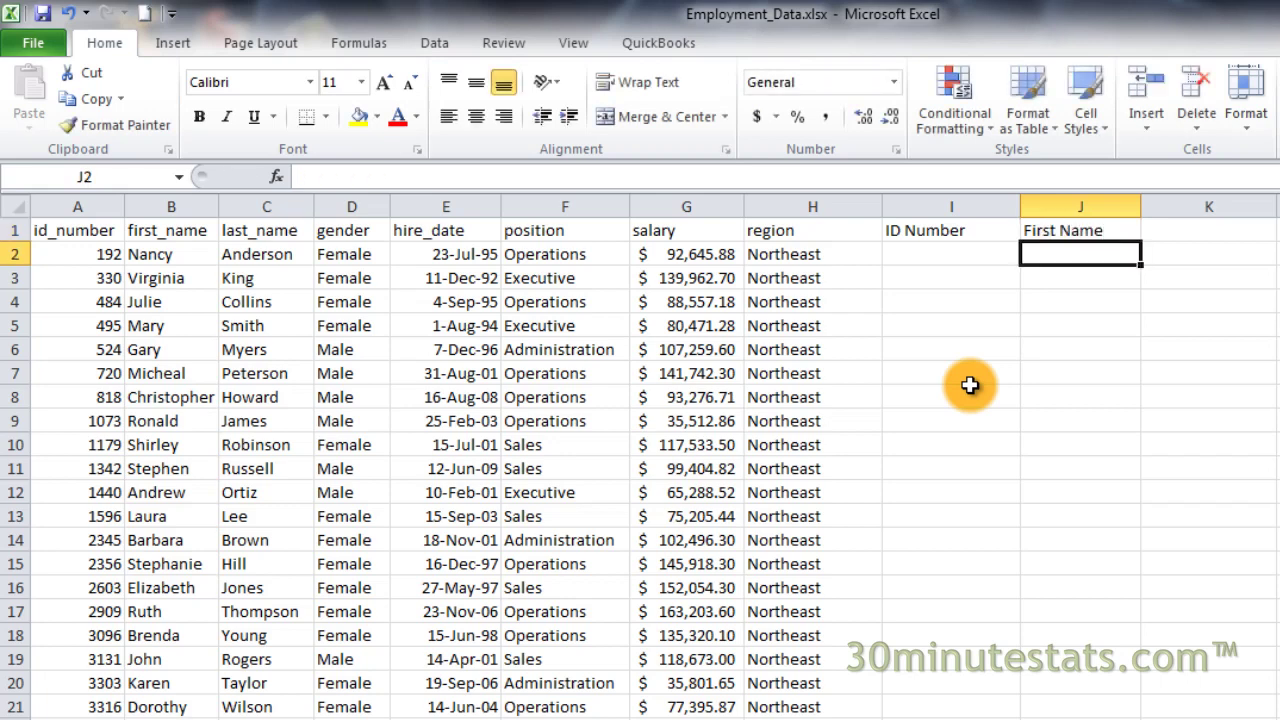
pyautogui.press('Right')
pyautogui.press('Up')
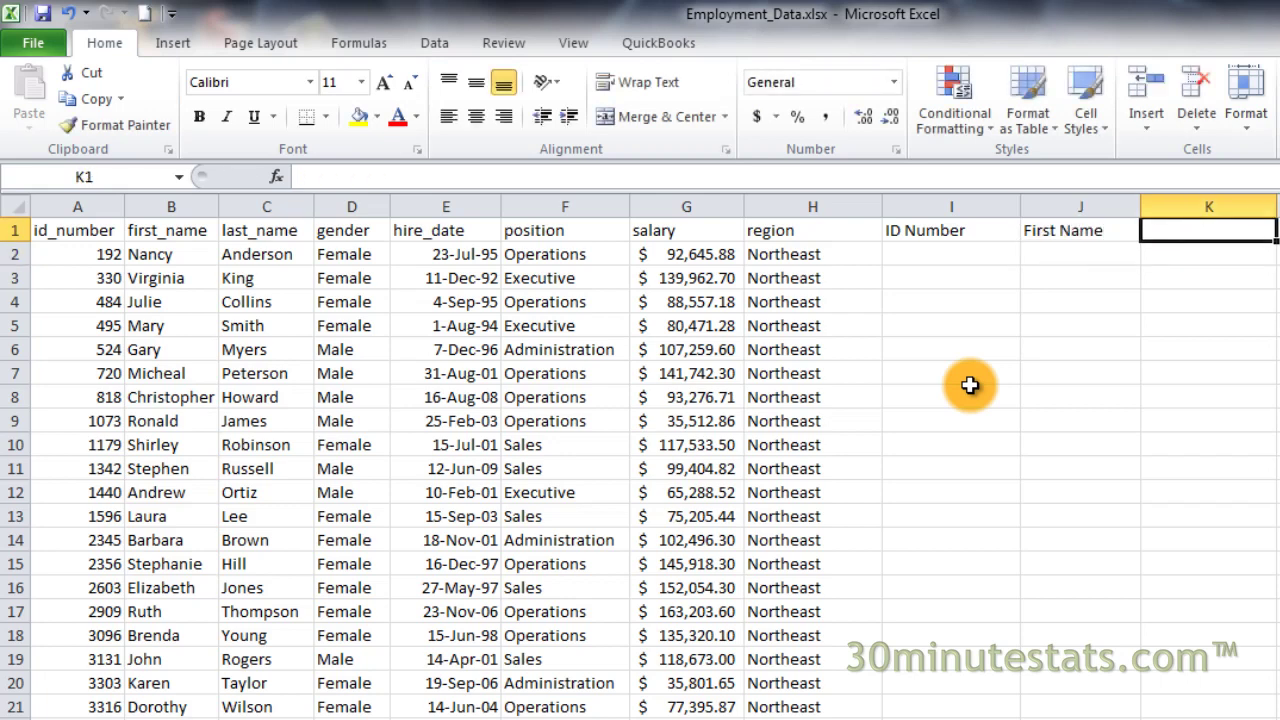
pyautogui.write('Last ')
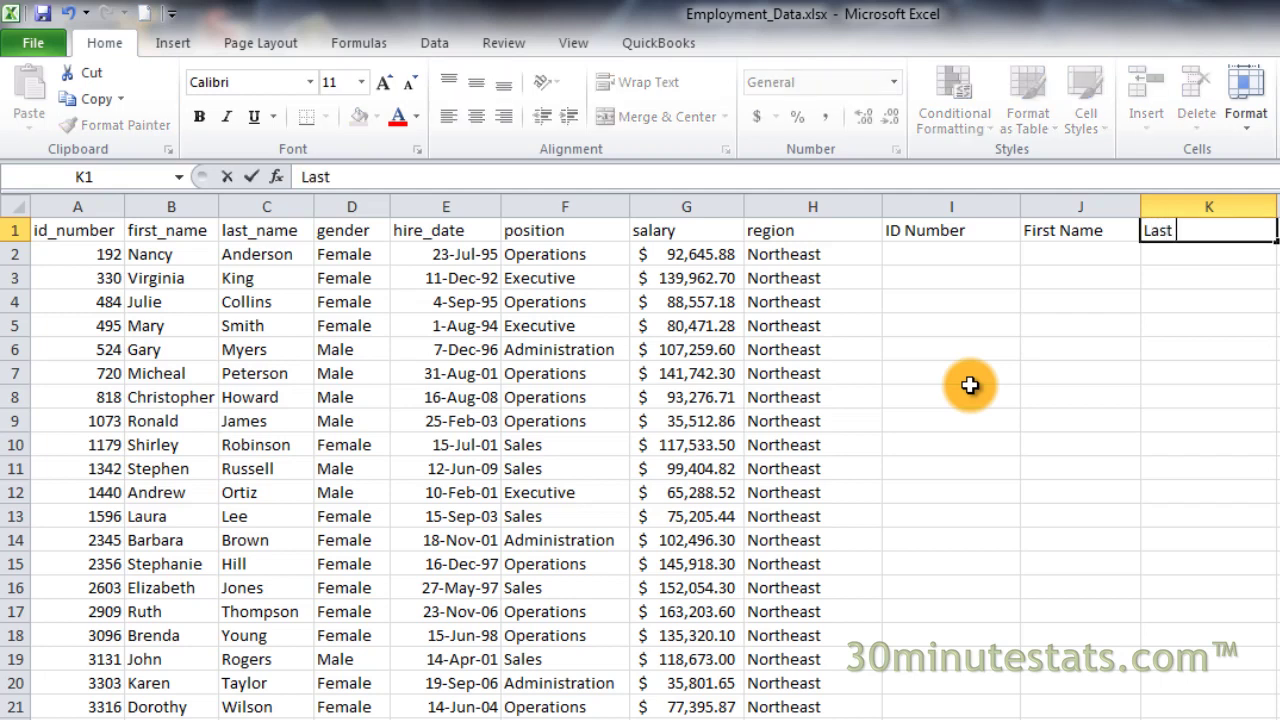
pyautogui.write('Name')
pyautogui.press('Return')
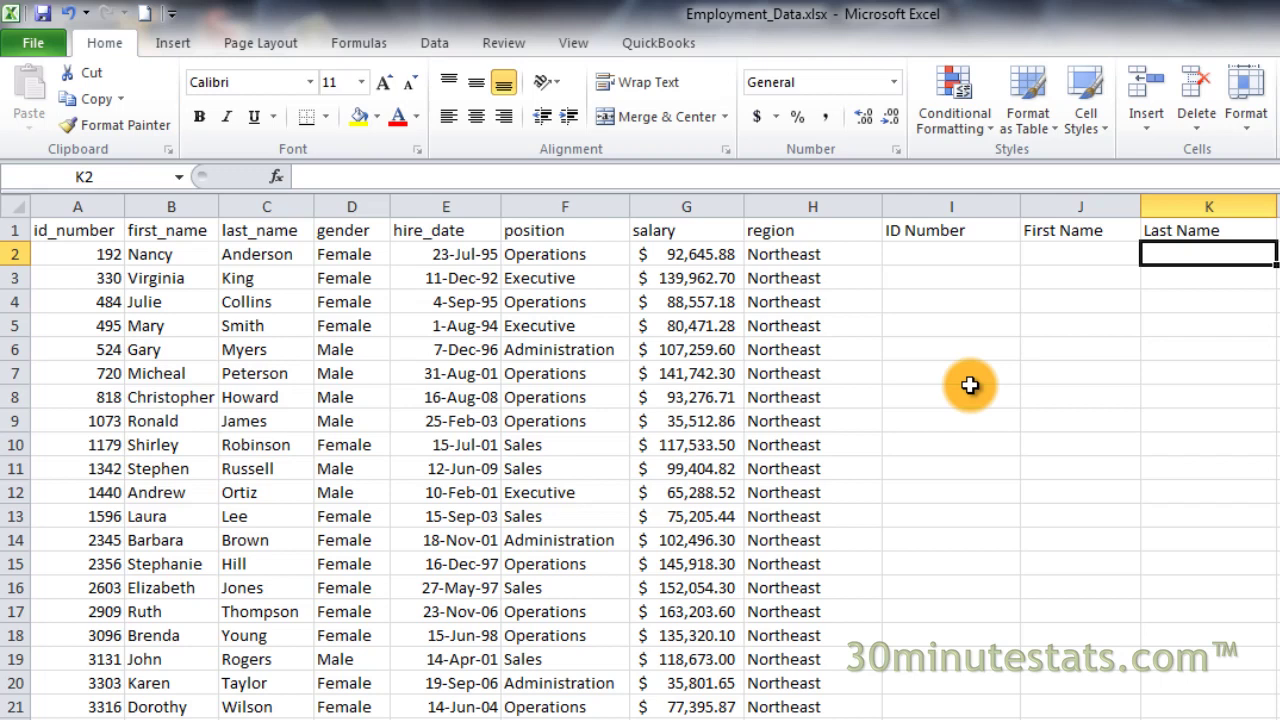
# Enter the formula =vlookup($I$2,$A$2:$H$101,2,False) in cell J2 under First Name
pyautogui.click(1052, 252)
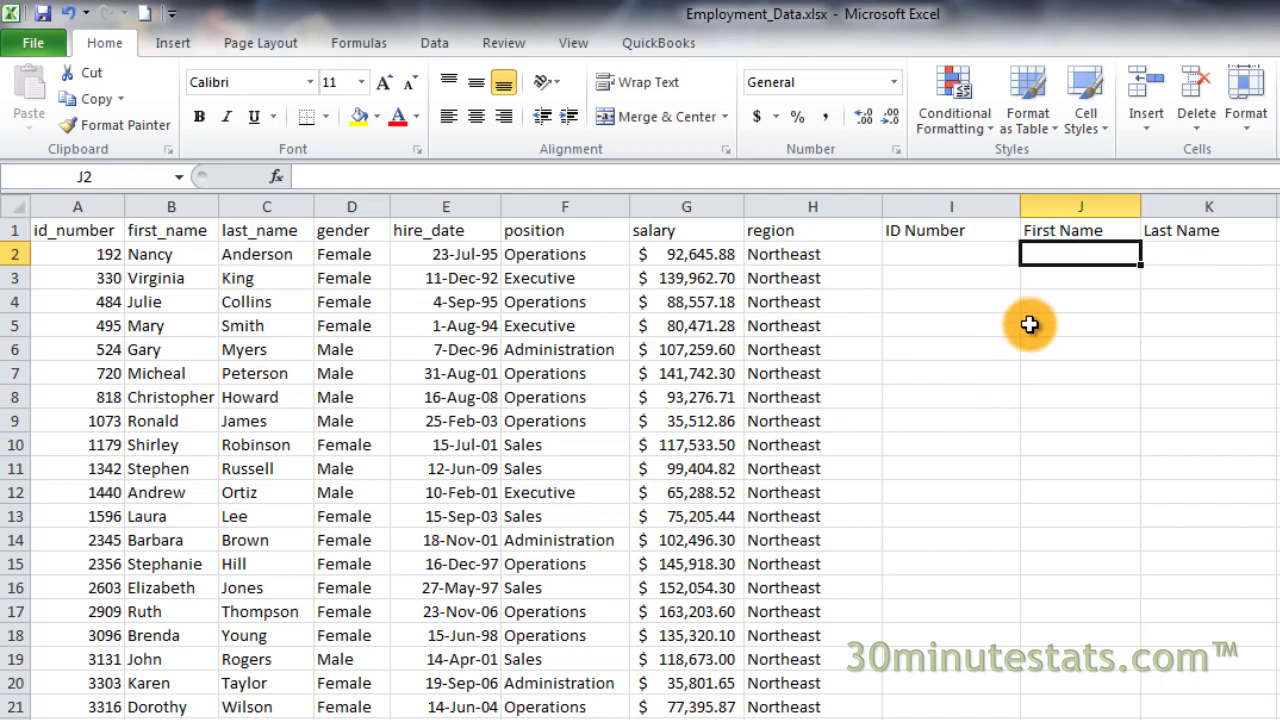
pyautogui.write('=')
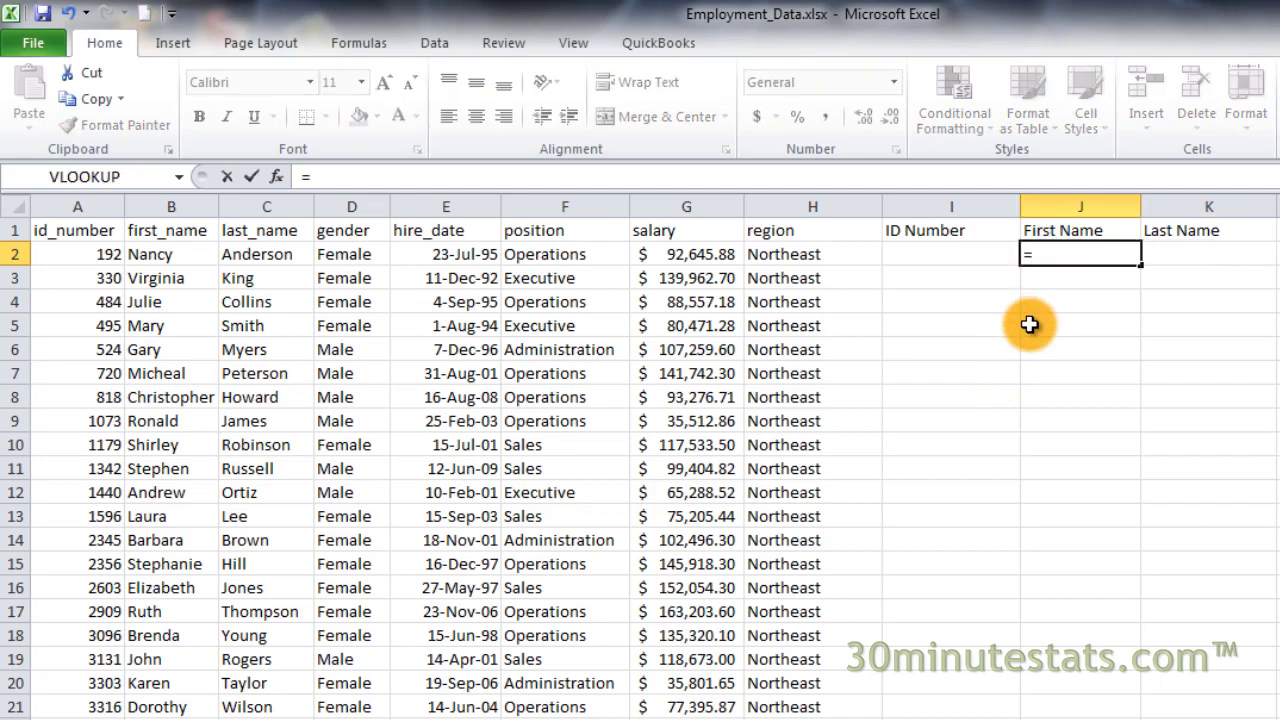
pyautogui.write('vlookup(')
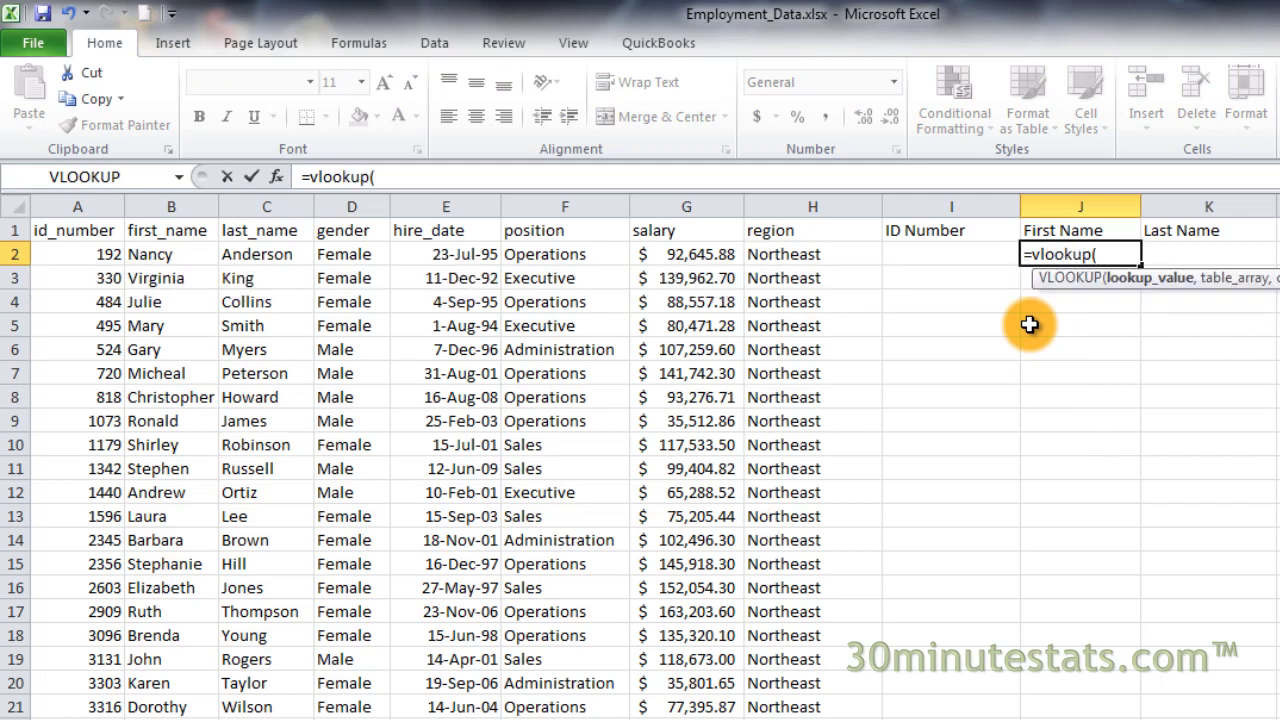
pyautogui.click(967, 254)
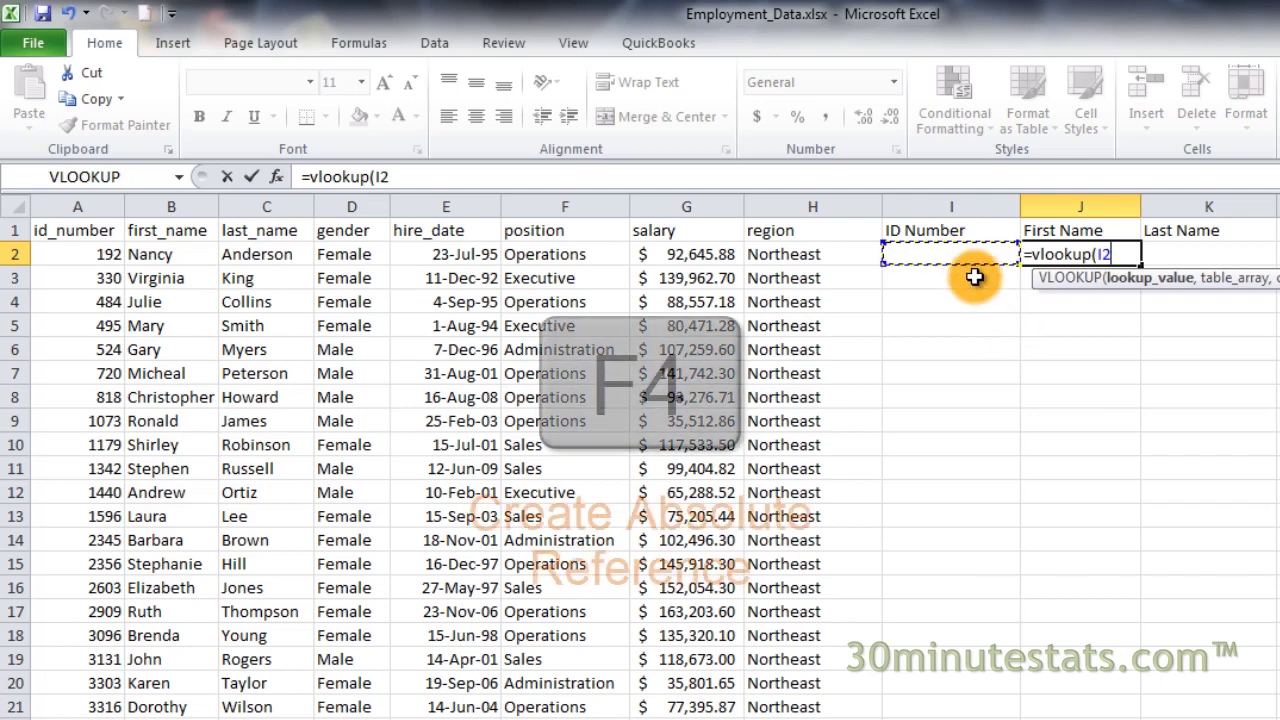
pyautogui.press('F4')
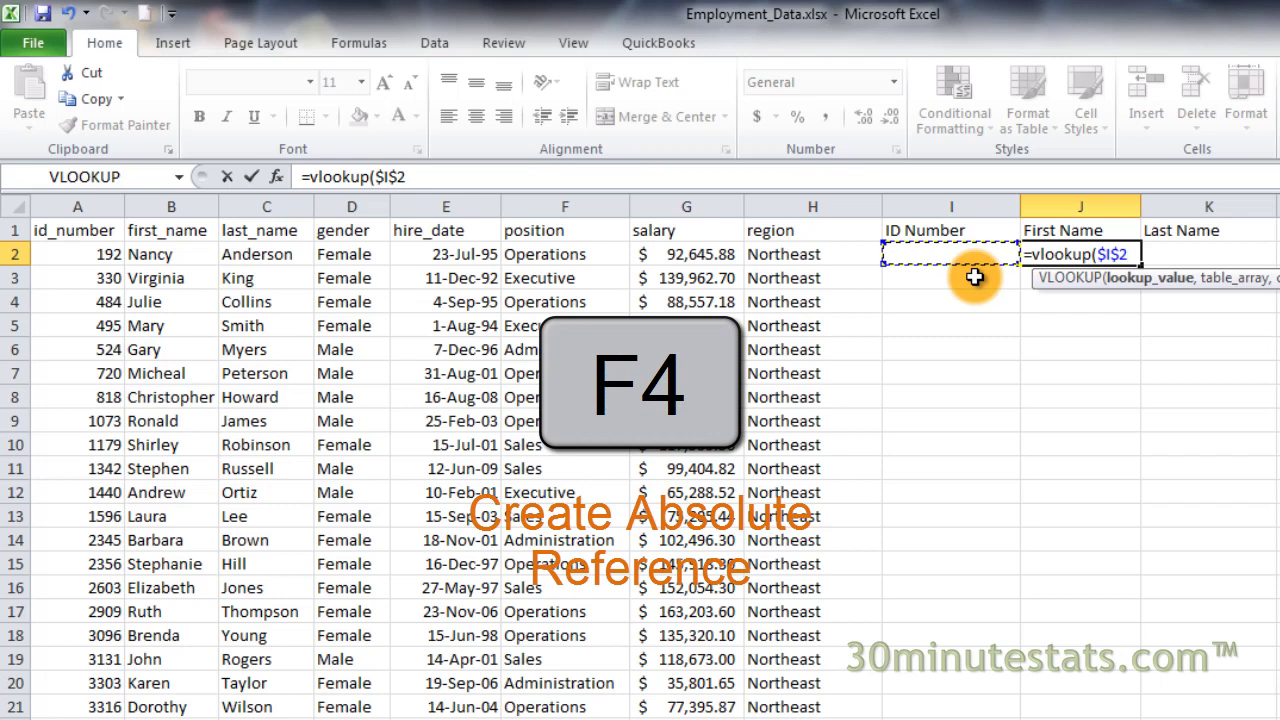
pyautogui.write(',')
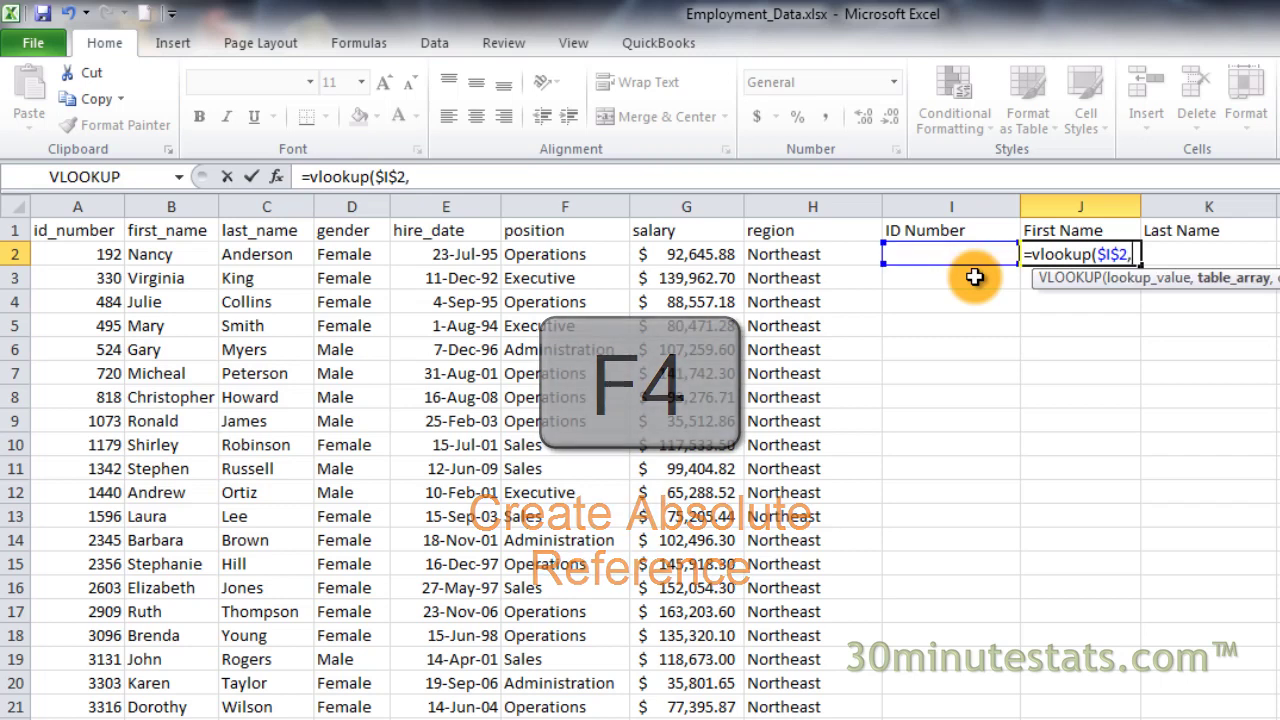
pyautogui.write('$A')
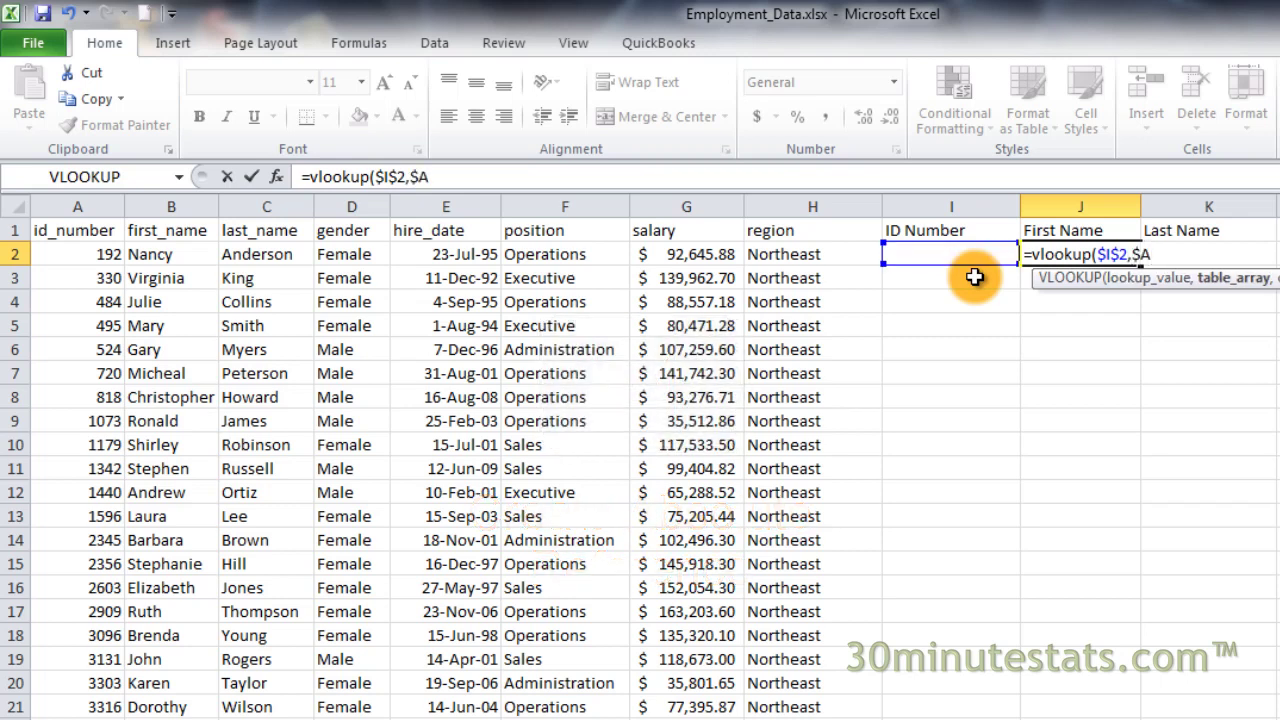
pyautogui.write('$2')
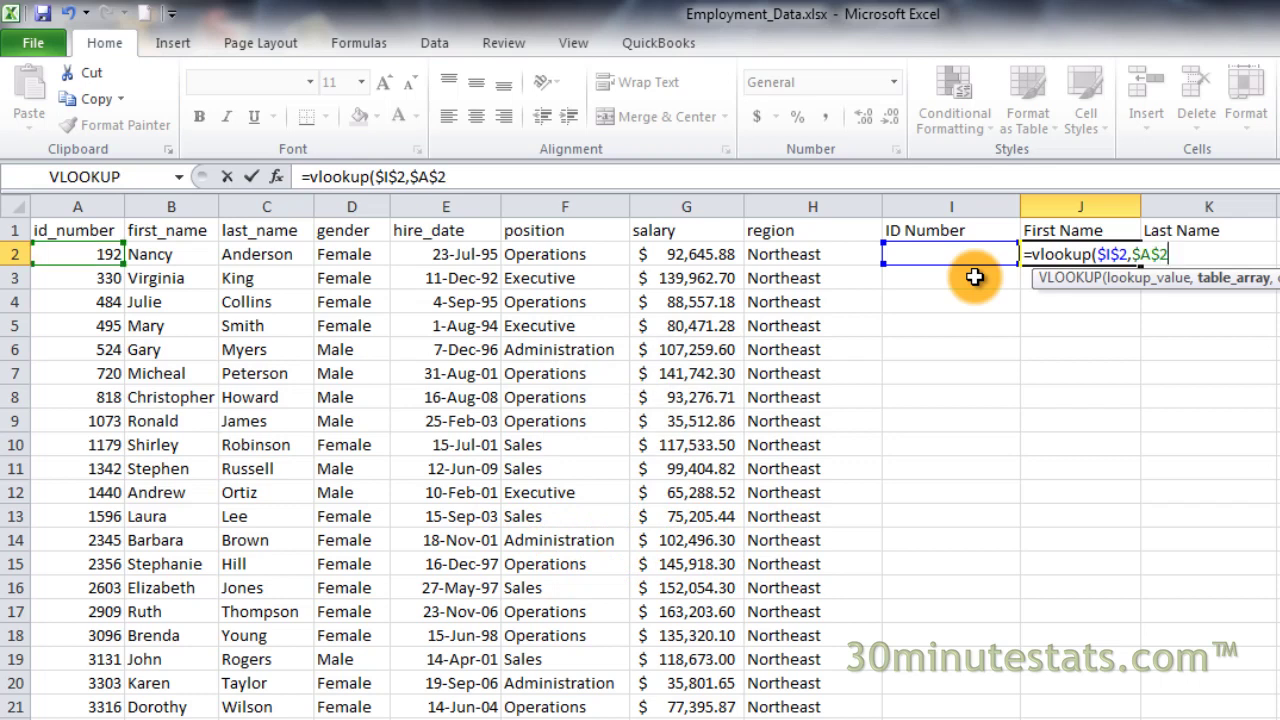
pyautogui.write(':$H$')
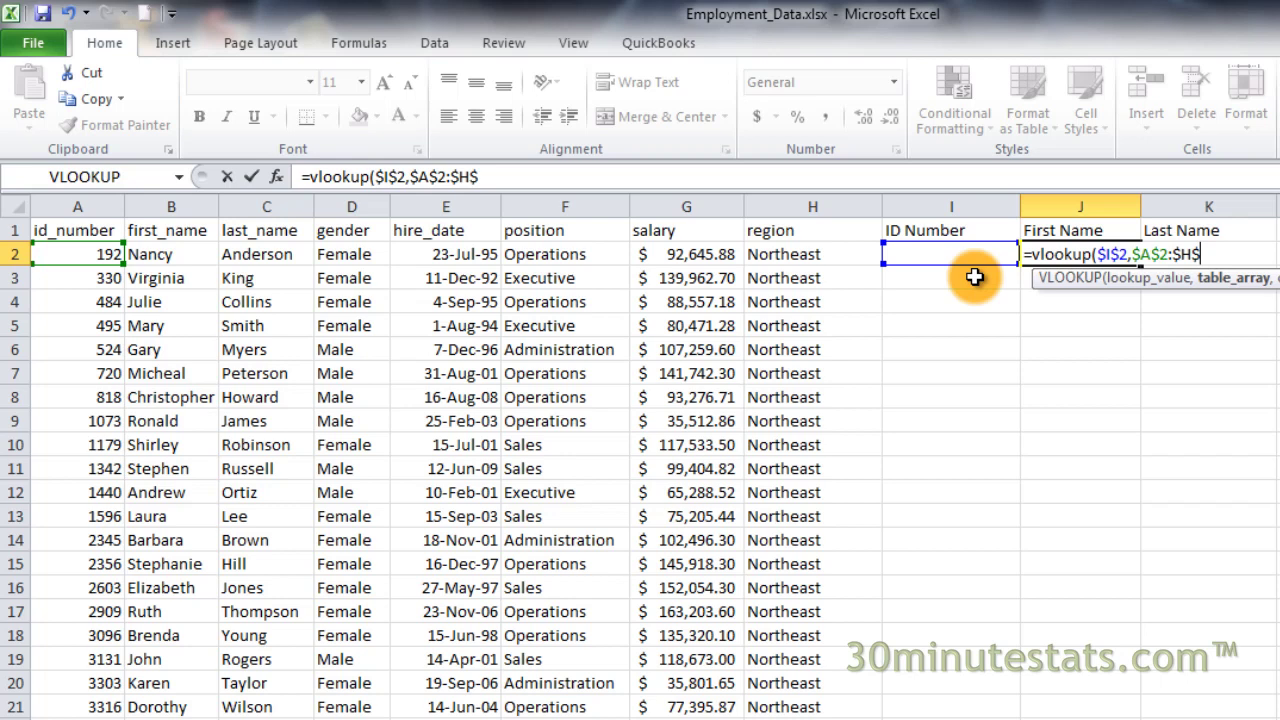
pyautogui.write('101,')
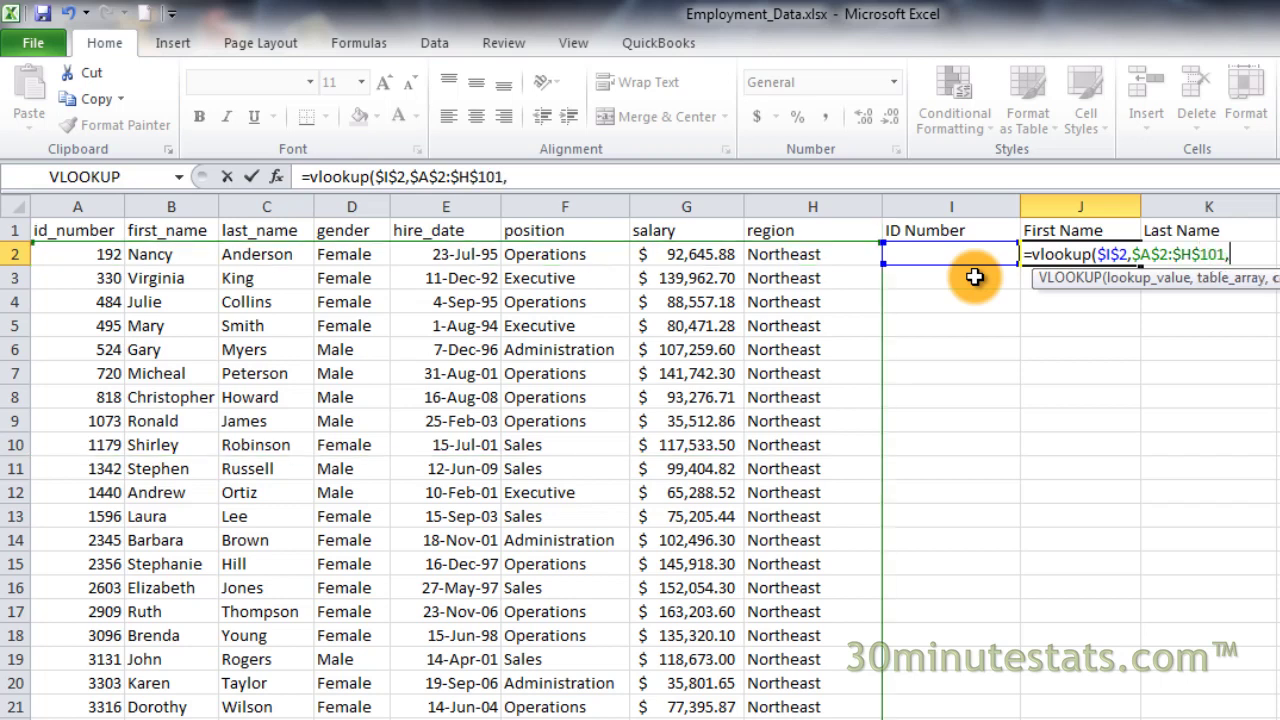
pyautogui.write('2')
pyautogui.write(',Fal')
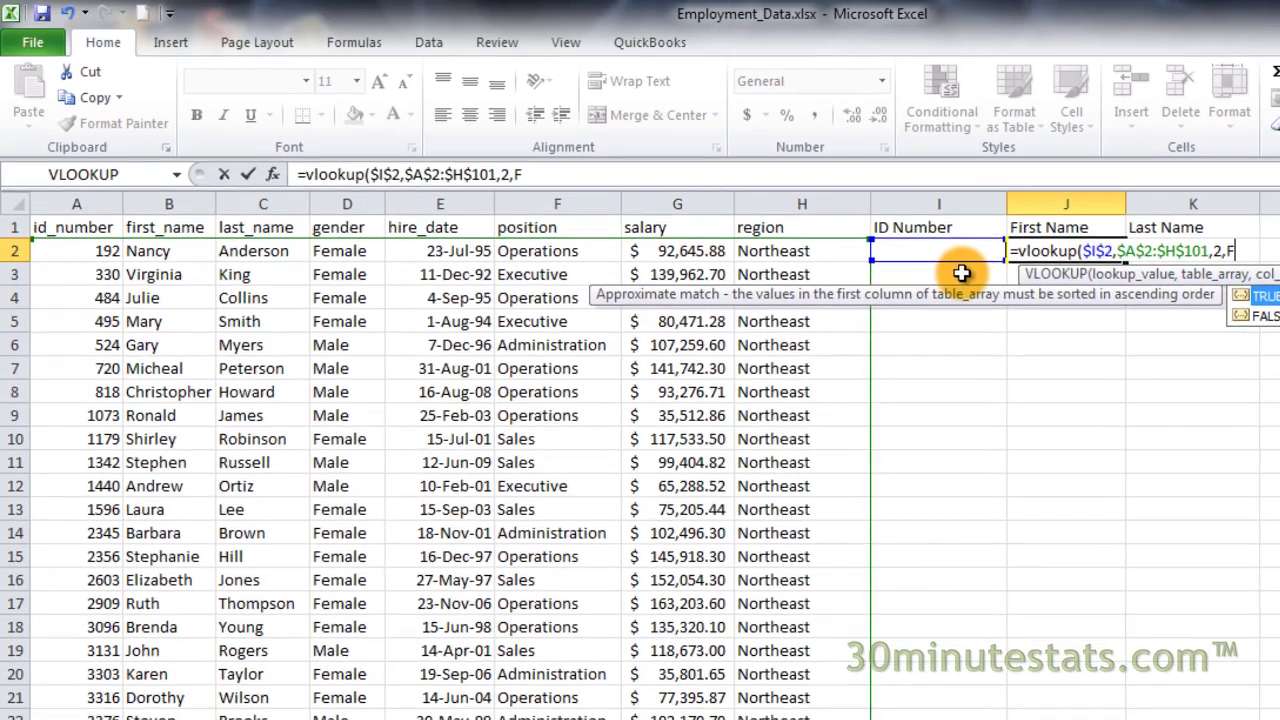
pyautogui.write('se')
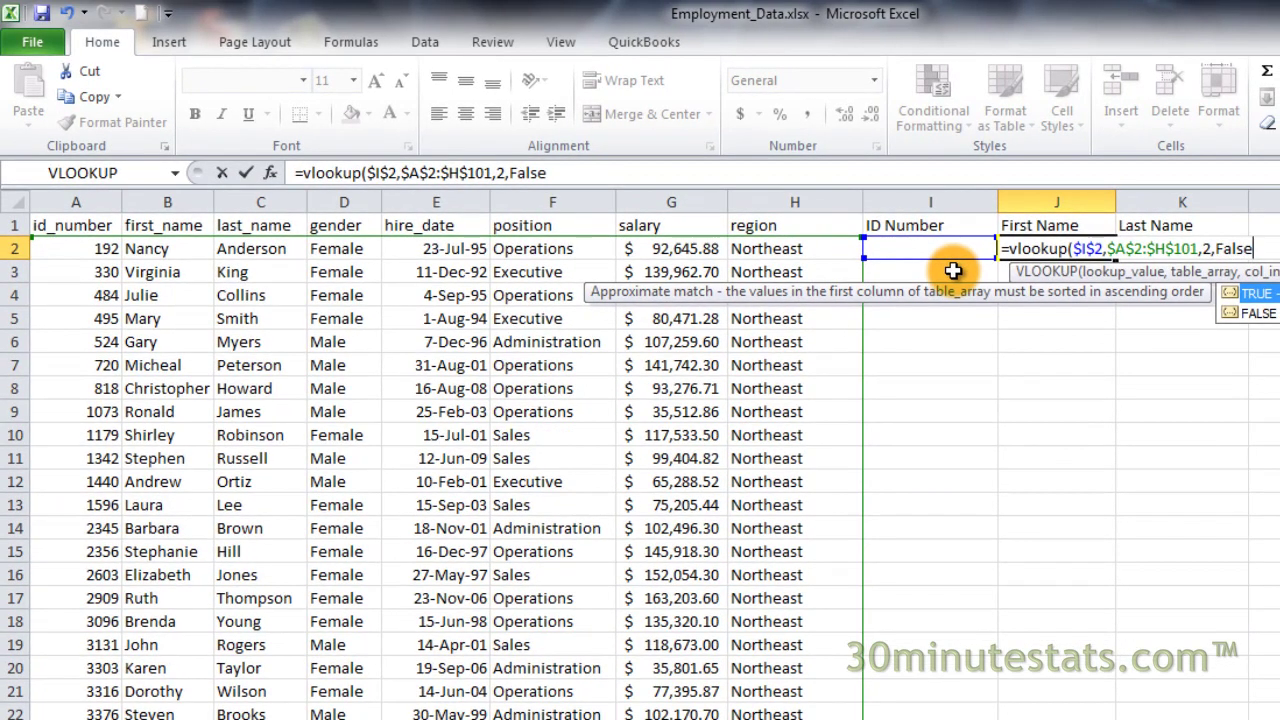
pyautogui.write(')')
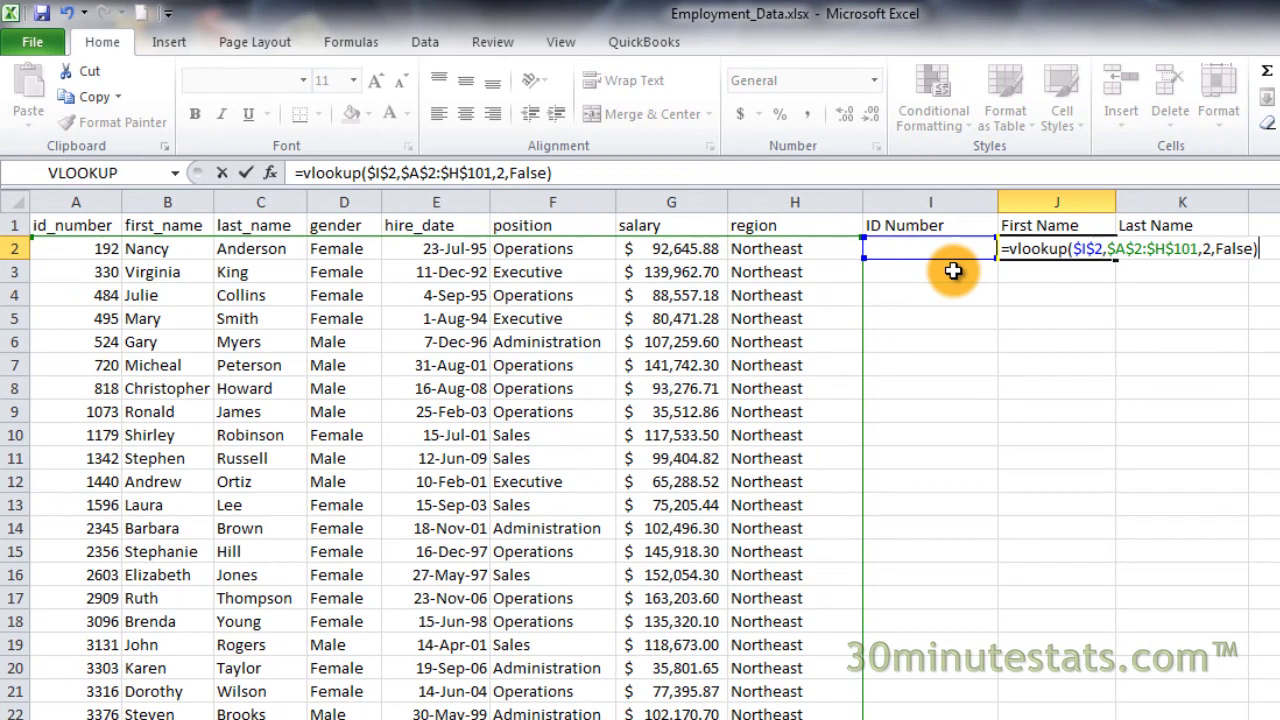
pyautogui.press('Return')
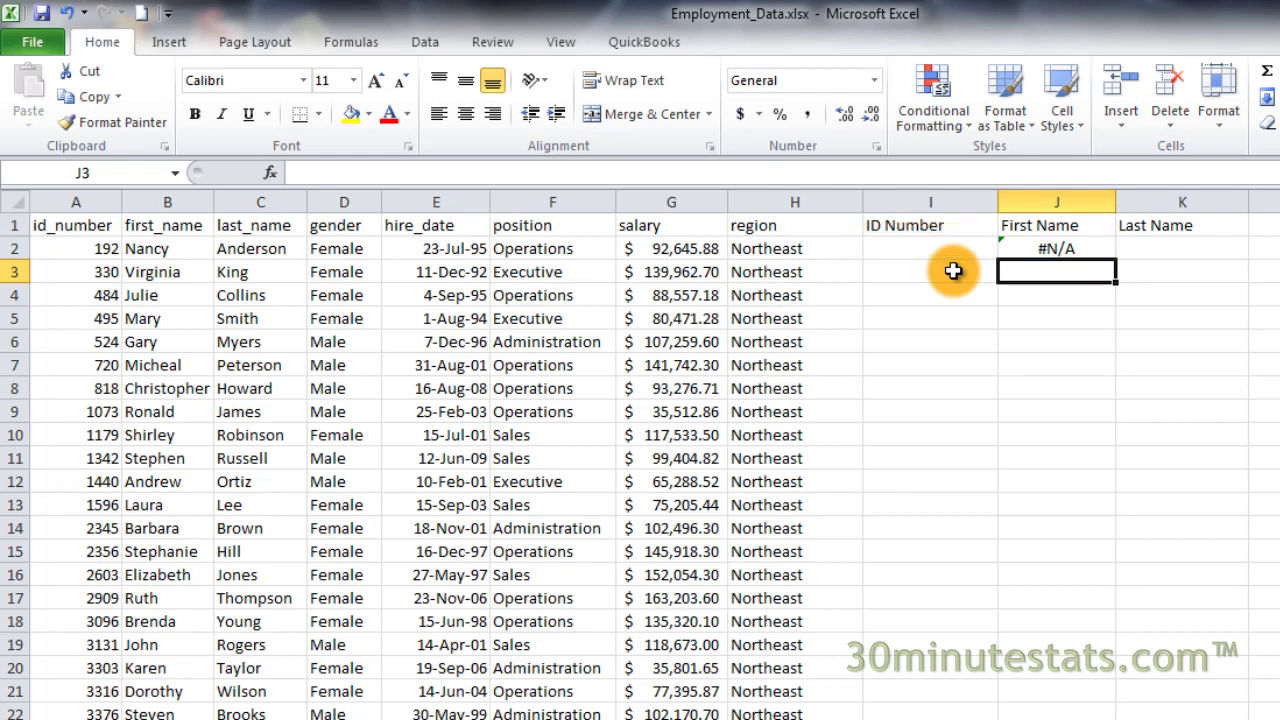
# Test the lookup by entering the employee ID number from A3 in cell I2, and inspect the formula in J2
pyautogui.click(956, 249)
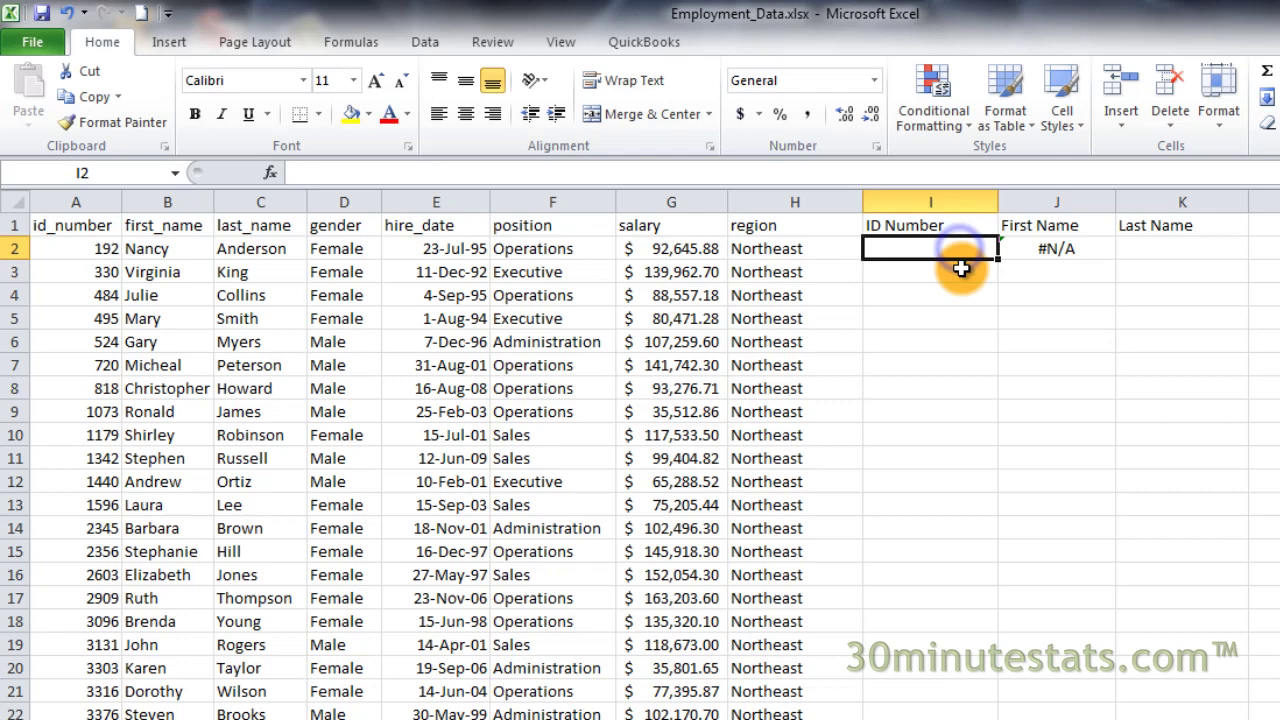
pyautogui.write('330')
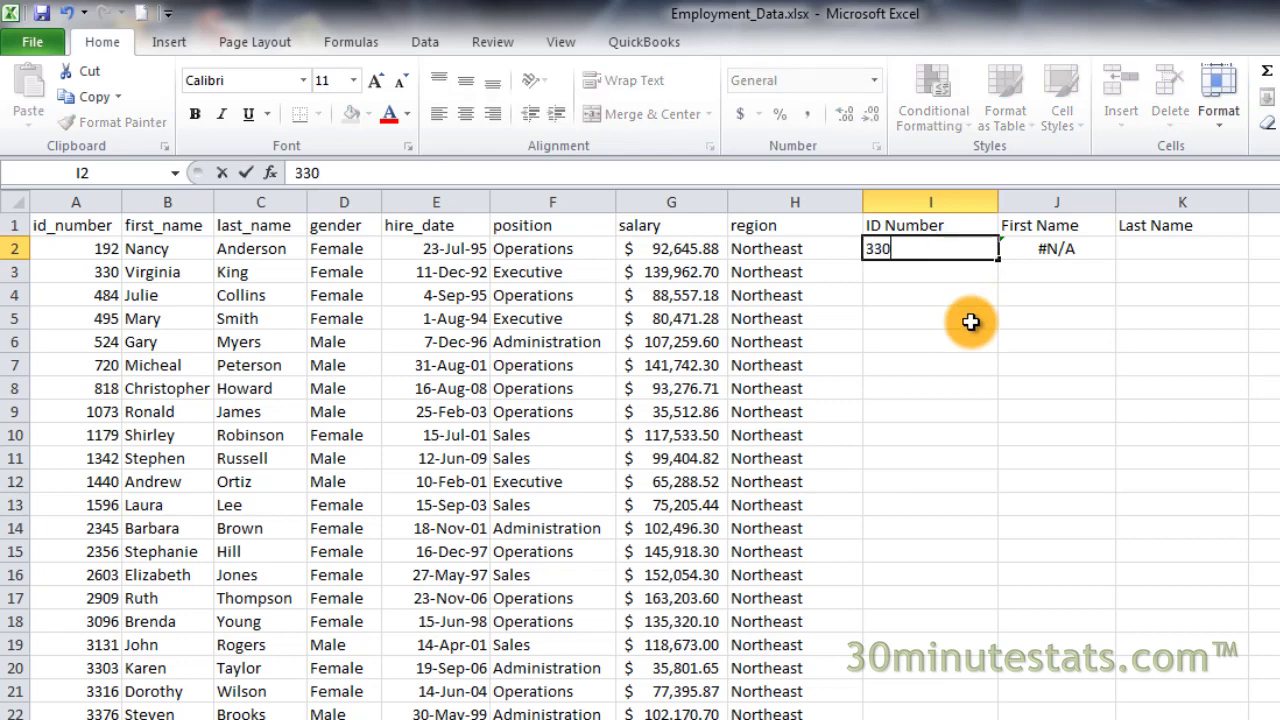
pyautogui.press('Return')
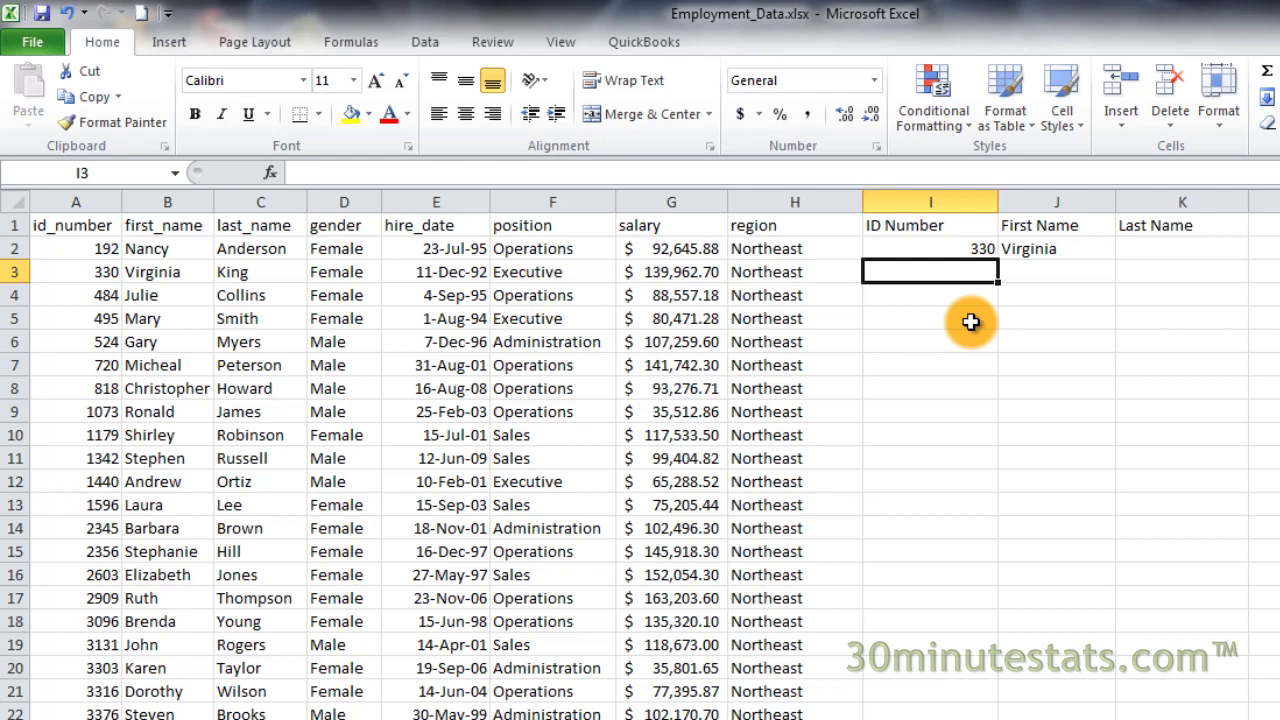
pyautogui.click(1005, 248)
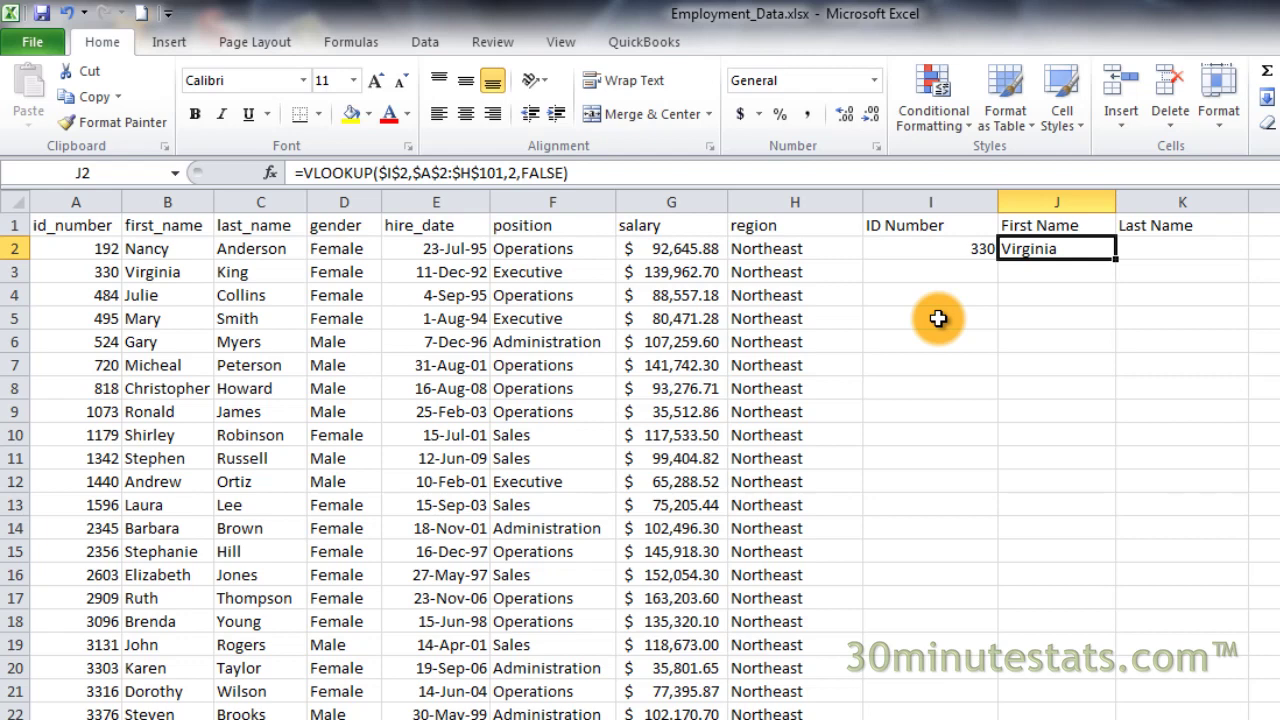
# Replace the lookup value in I2 with an ID number that does not exist in the id_number column
pyautogui.click(937, 251)
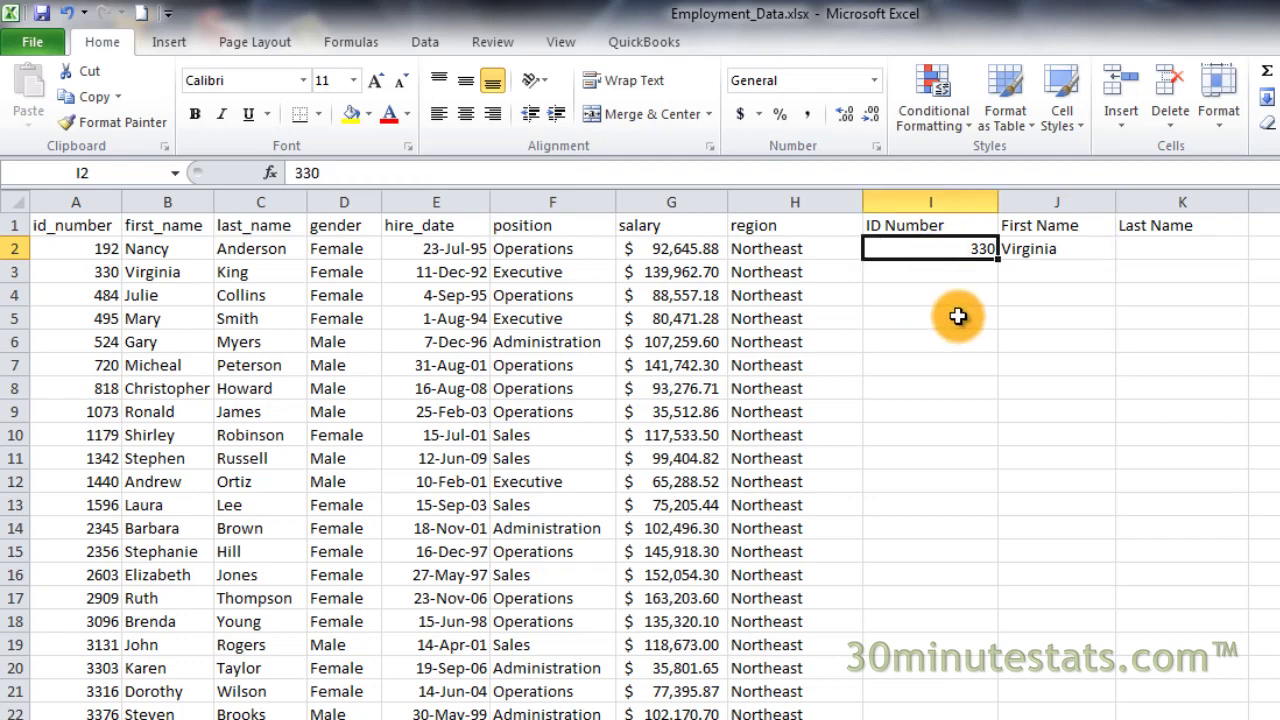
pyautogui.write('100')
pyautogui.press('Return')
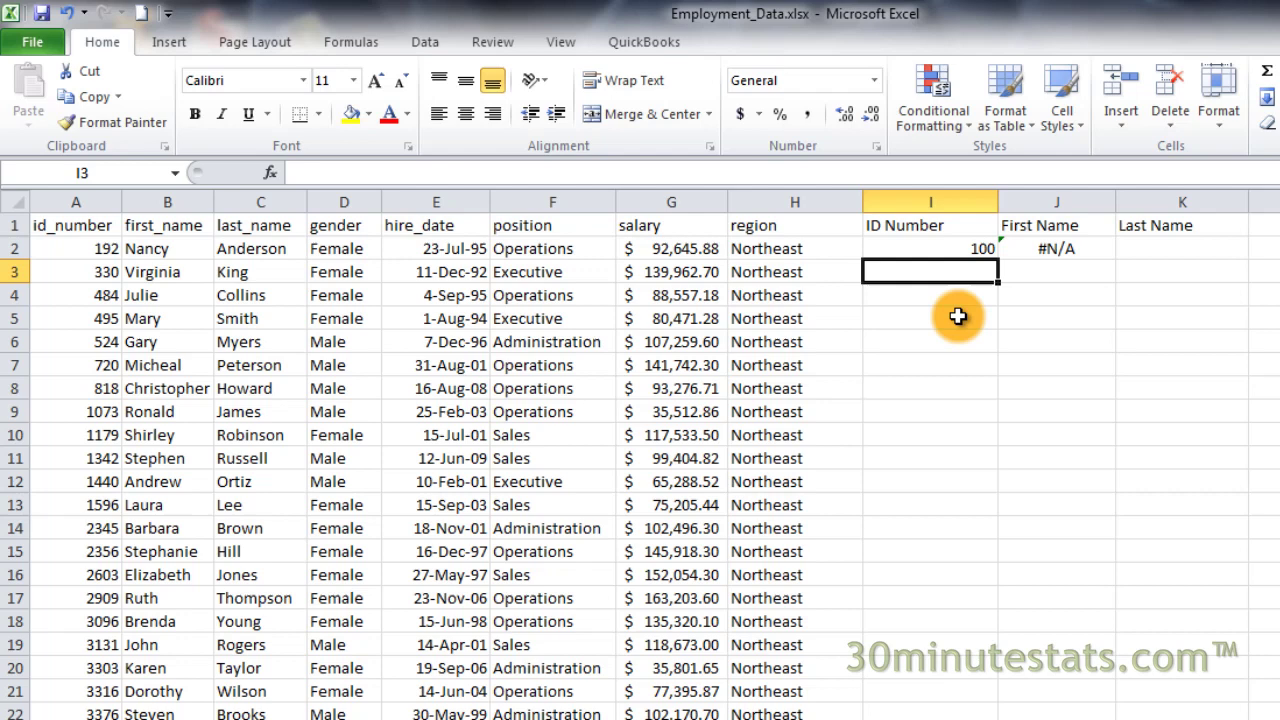
# Set the lookup value in I2 back to the employee ID number from A3
pyautogui.press('Up')
pyautogui.write('330')
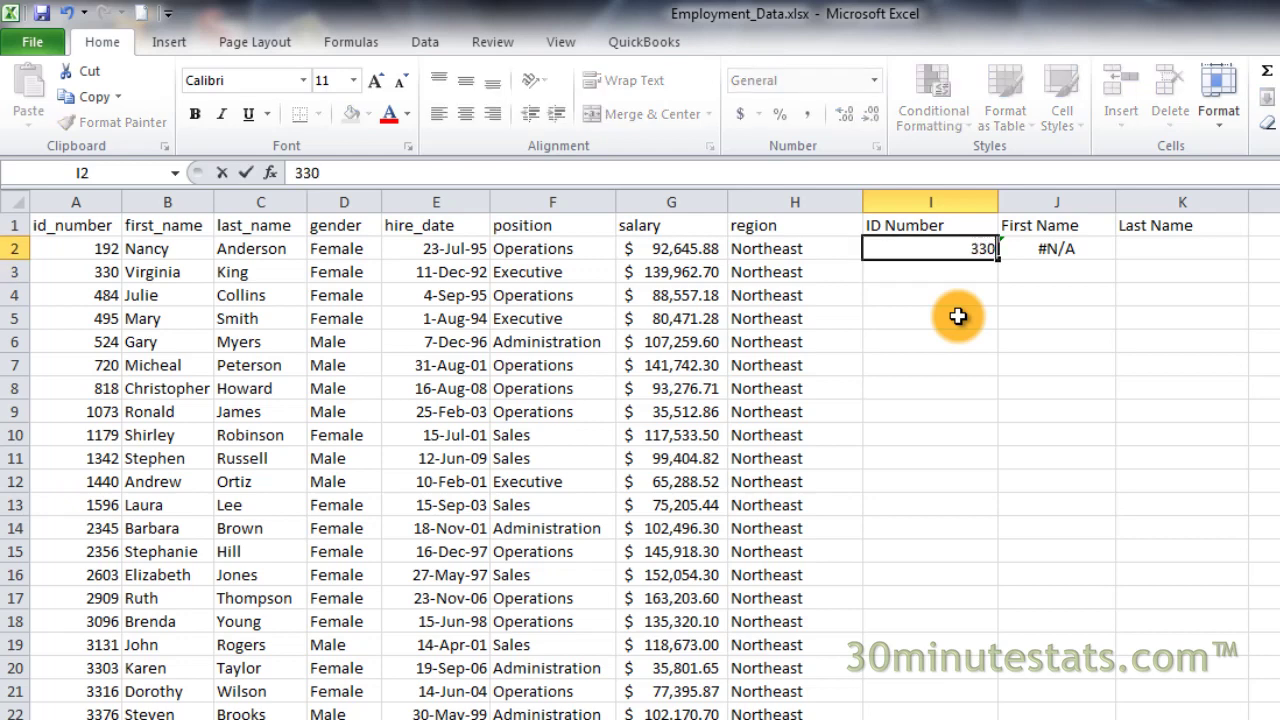
pyautogui.press('Return')
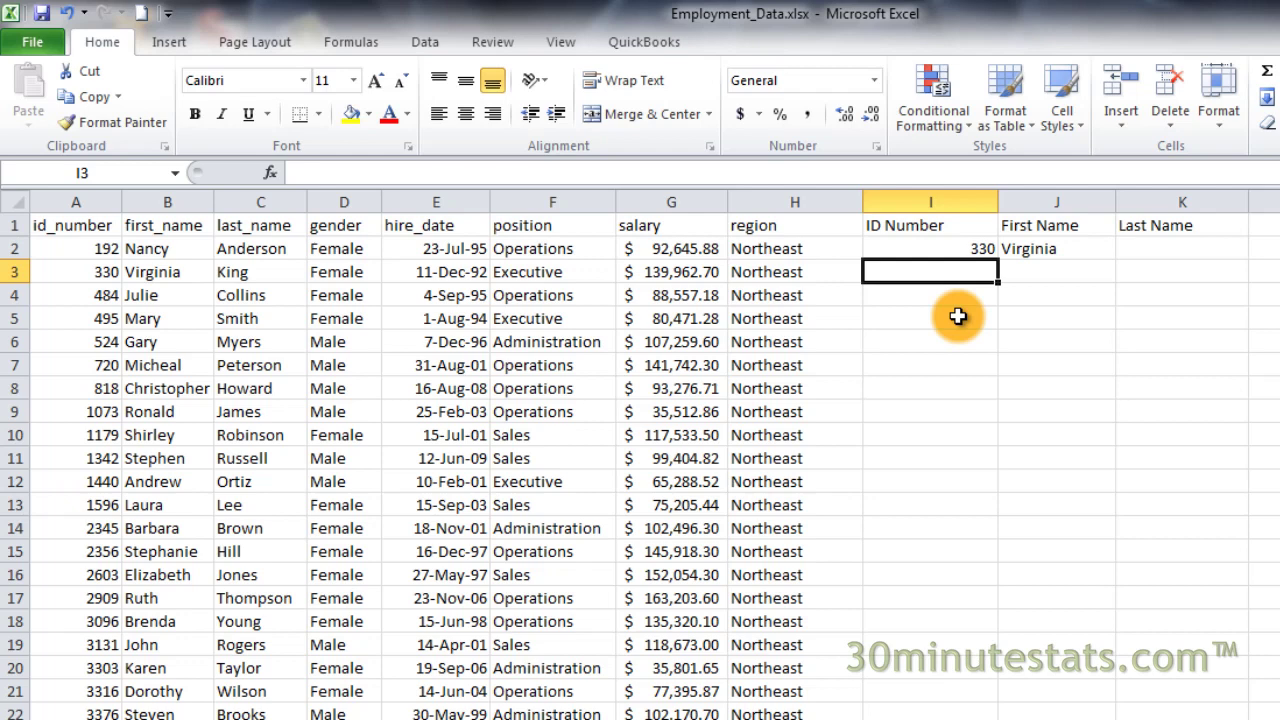
# Set the lookup value in I2 to the employee ID number from A6
pyautogui.press('Up')
pyautogui.write('524')
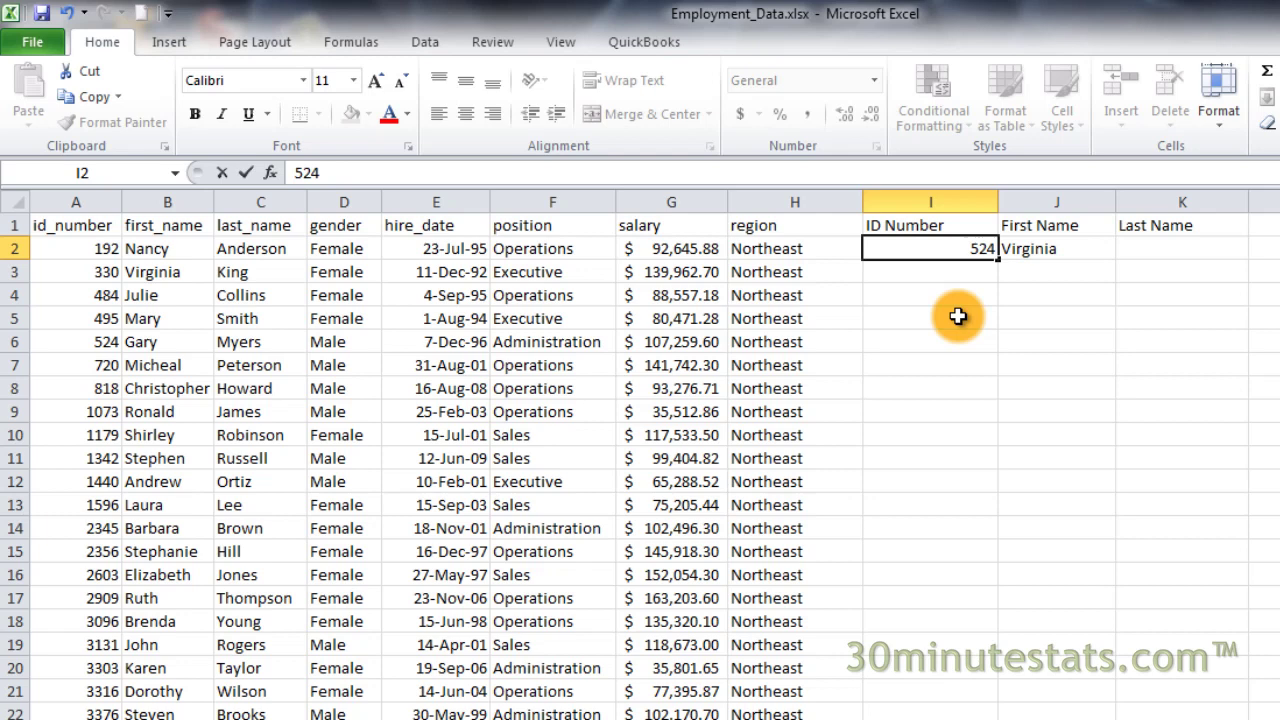
pyautogui.press('Return')
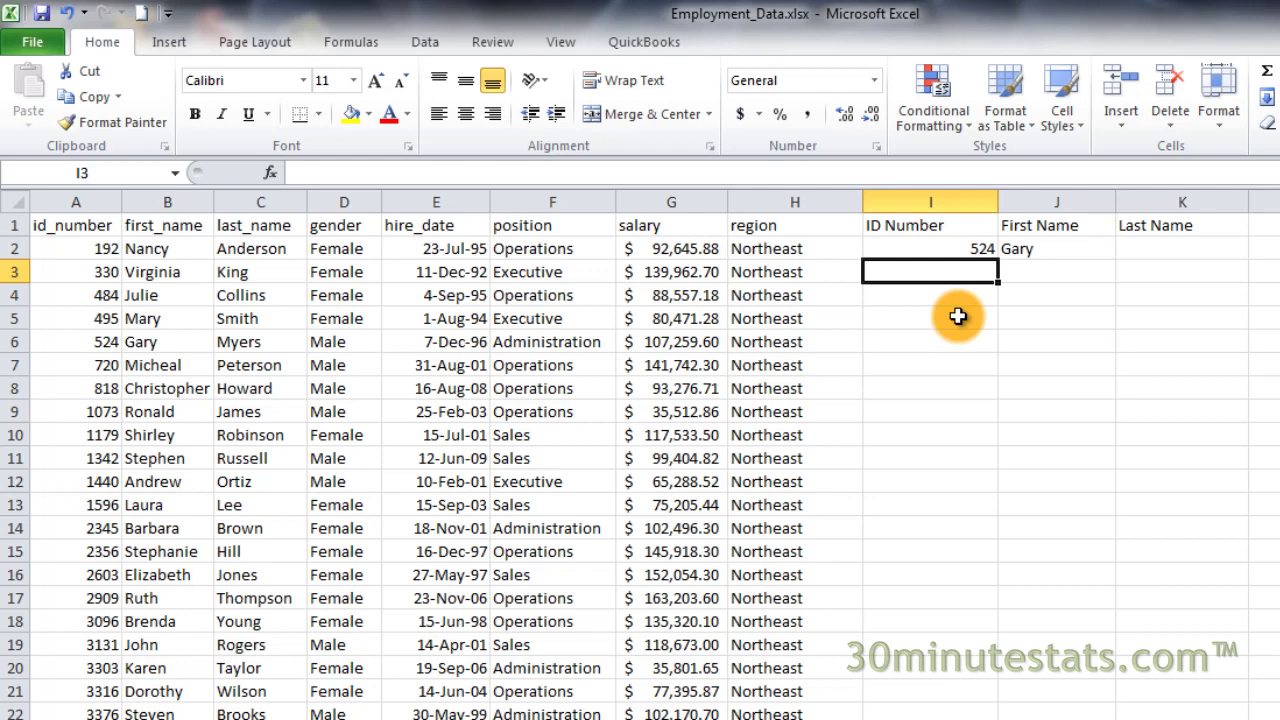
# Copy the VLOOKUP formula from J2 to K2 and change its column index to 3 for the last name
pyautogui.click(1030, 252)
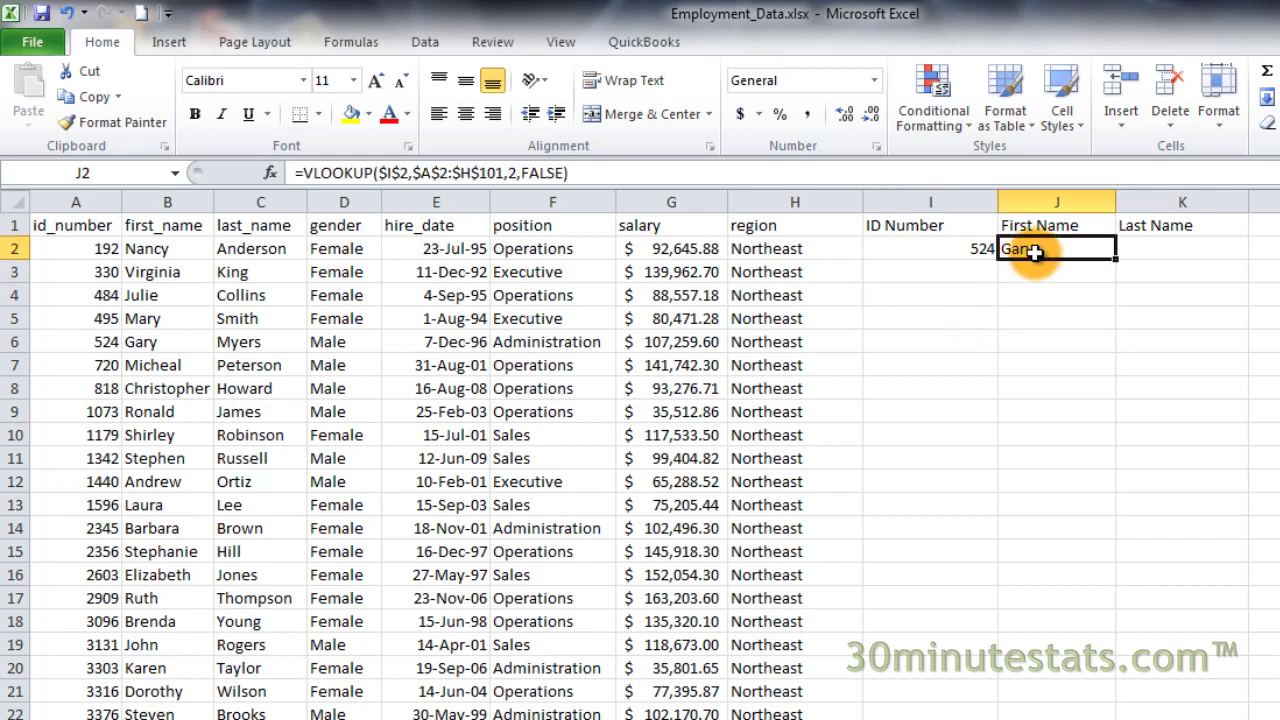
pyautogui.hotkey('ctrl', 'c')
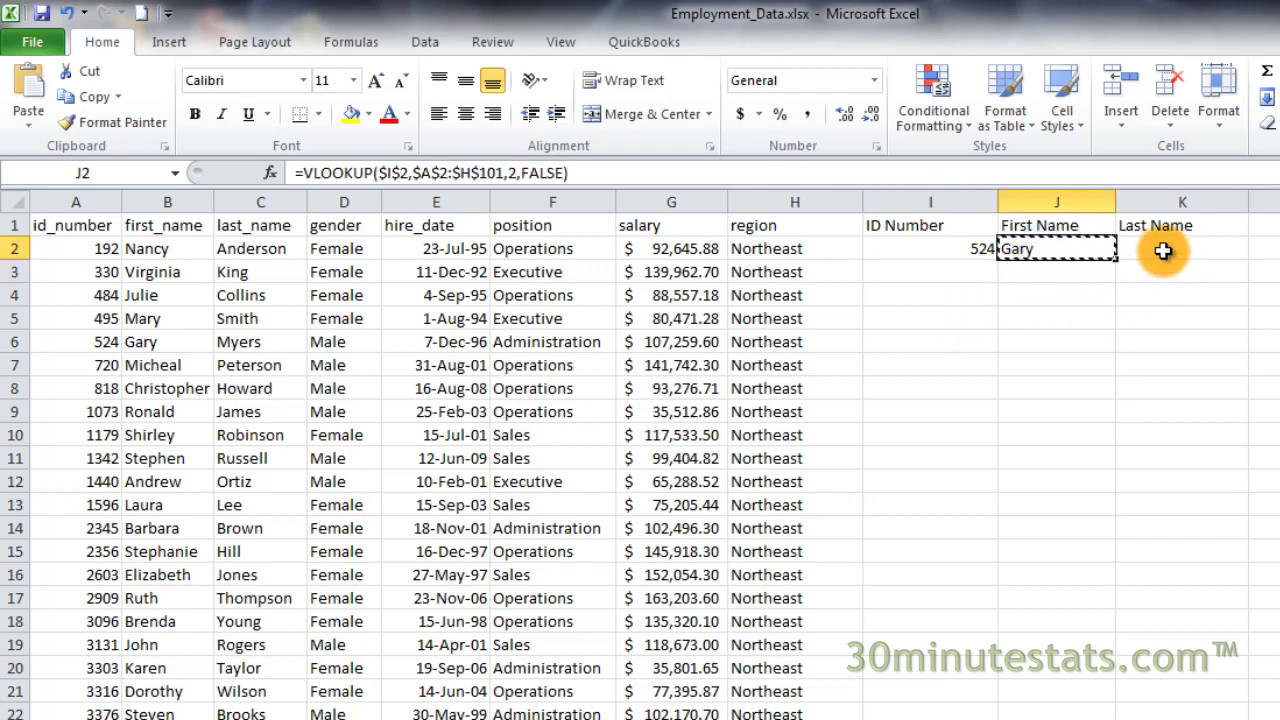
pyautogui.click(1158, 251)
pyautogui.hotkey('ctrl', 'v')
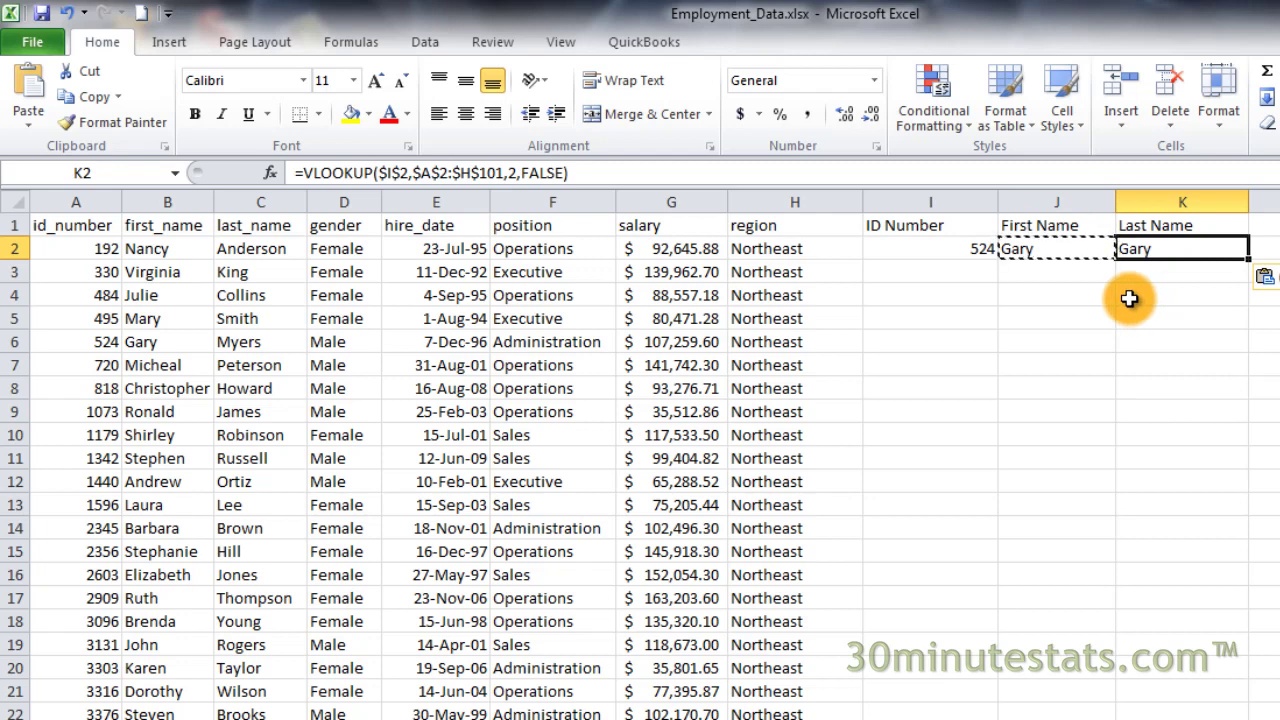
pyautogui.click(514, 174)
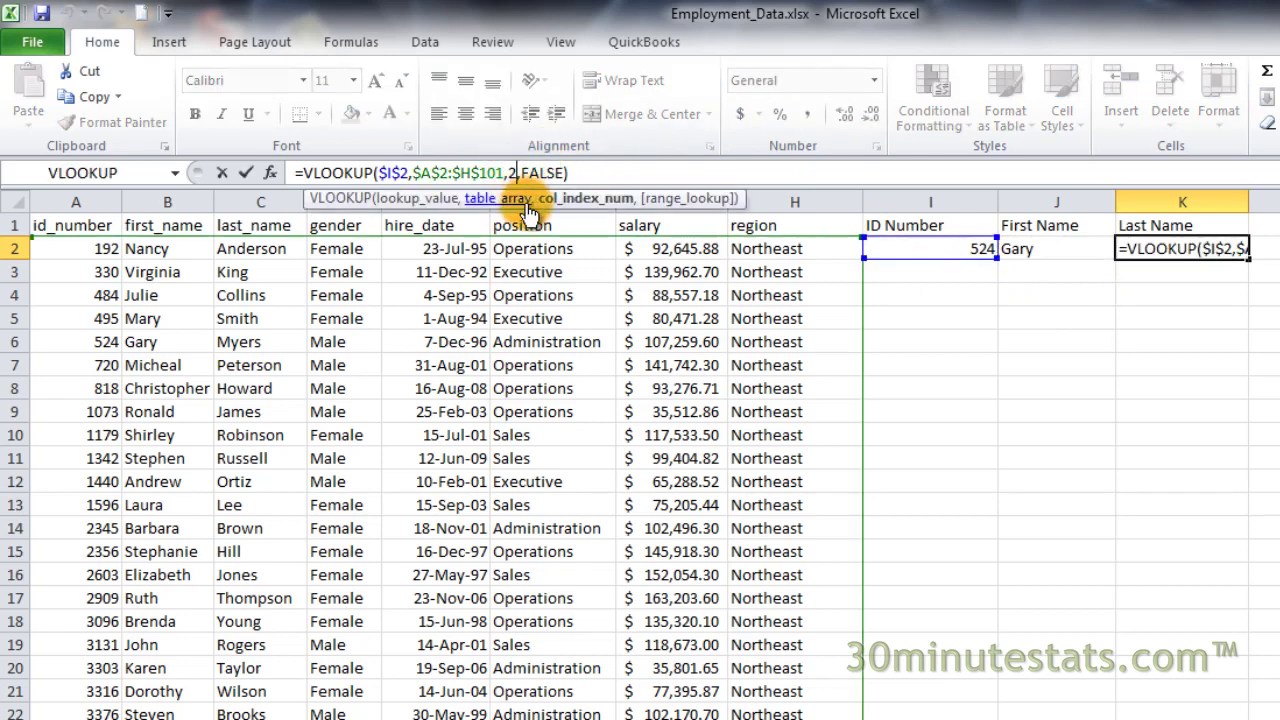
pyautogui.press('BackSpace')
pyautogui.write('3')
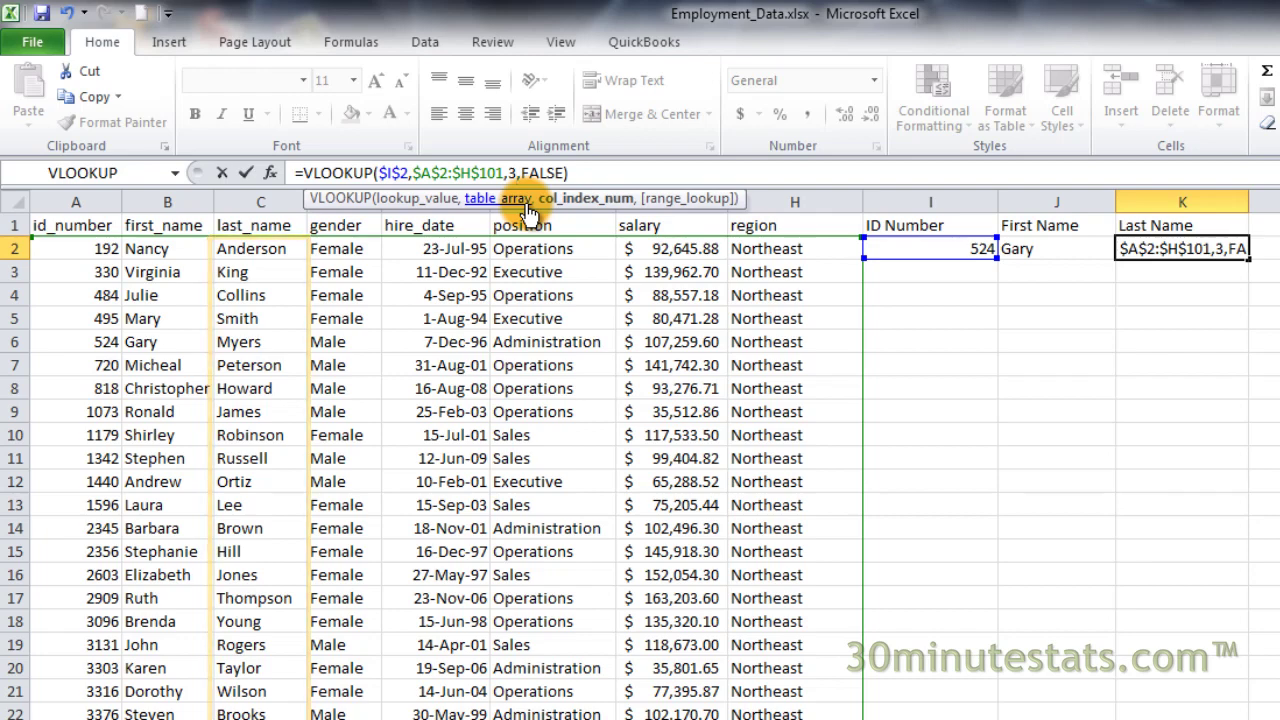
pyautogui.press('Return')
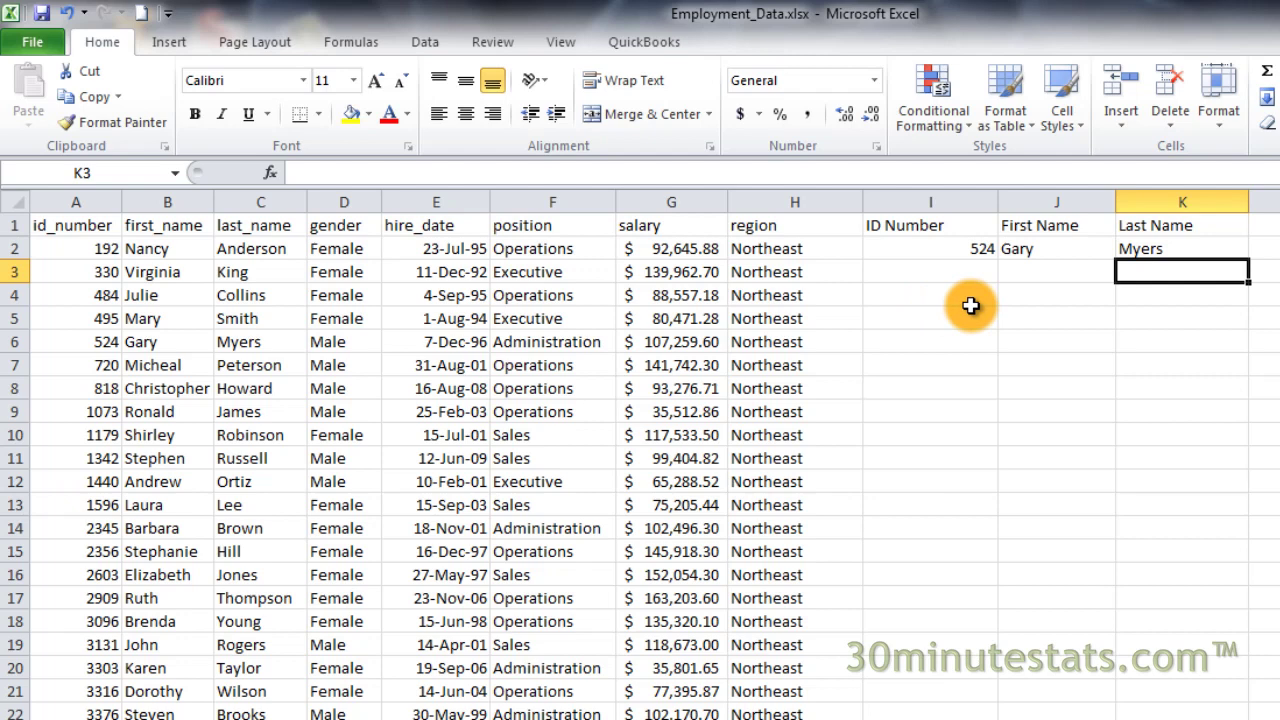
# Set the lookup value in I2 to the employee ID number from A8
pyautogui.click(968, 247)
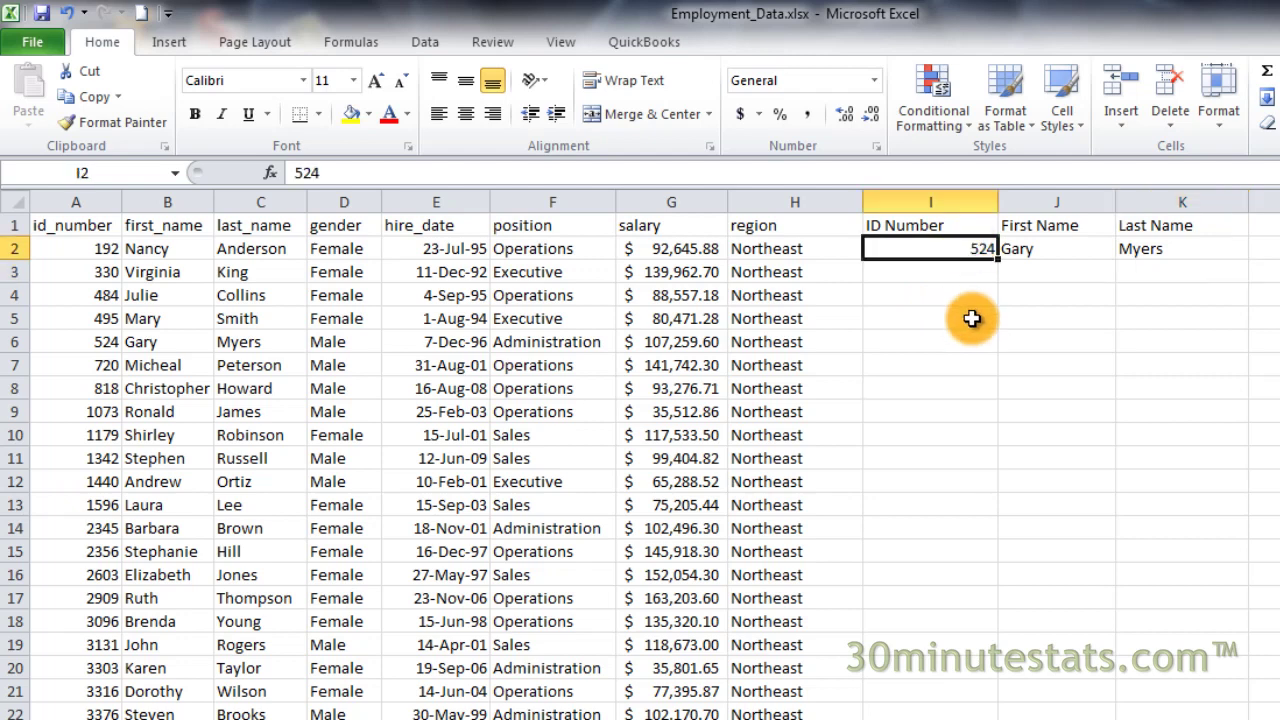
pyautogui.write('818')
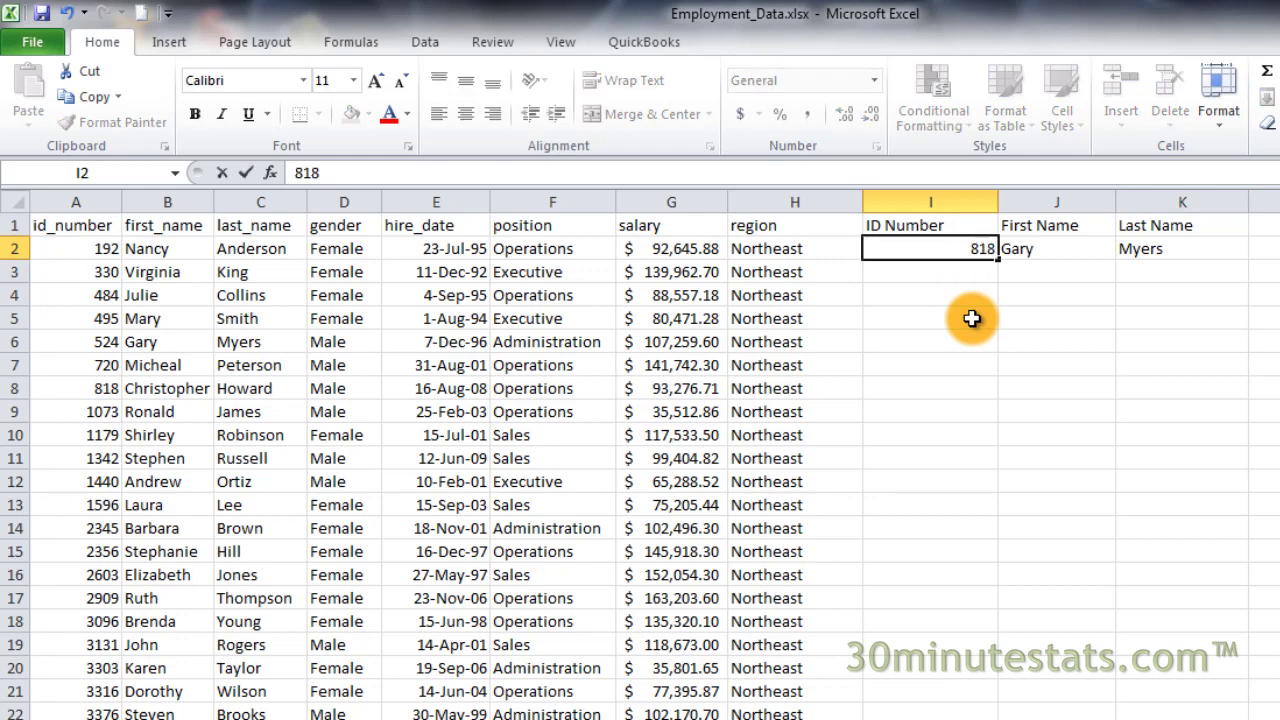
pyautogui.press('Return')
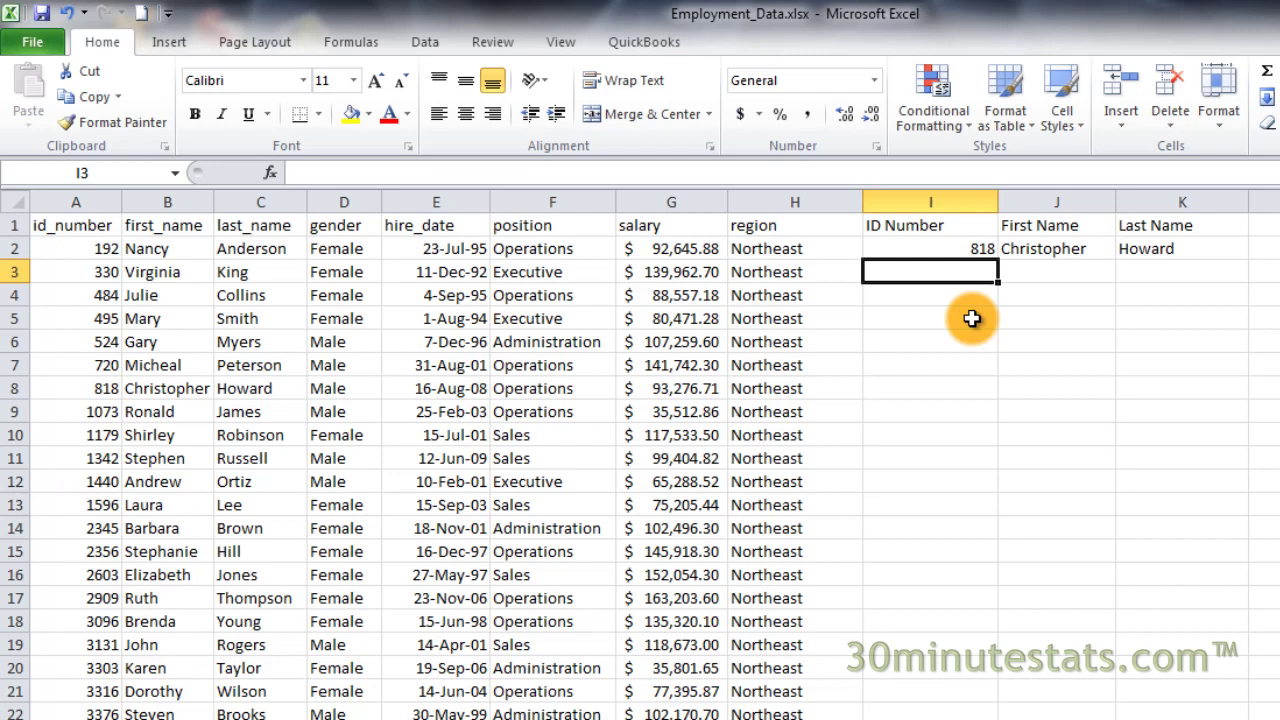
# Insert a new column before the ID Number column and enter the heading New Salary in I1
pyautogui.rightClick(928, 196)
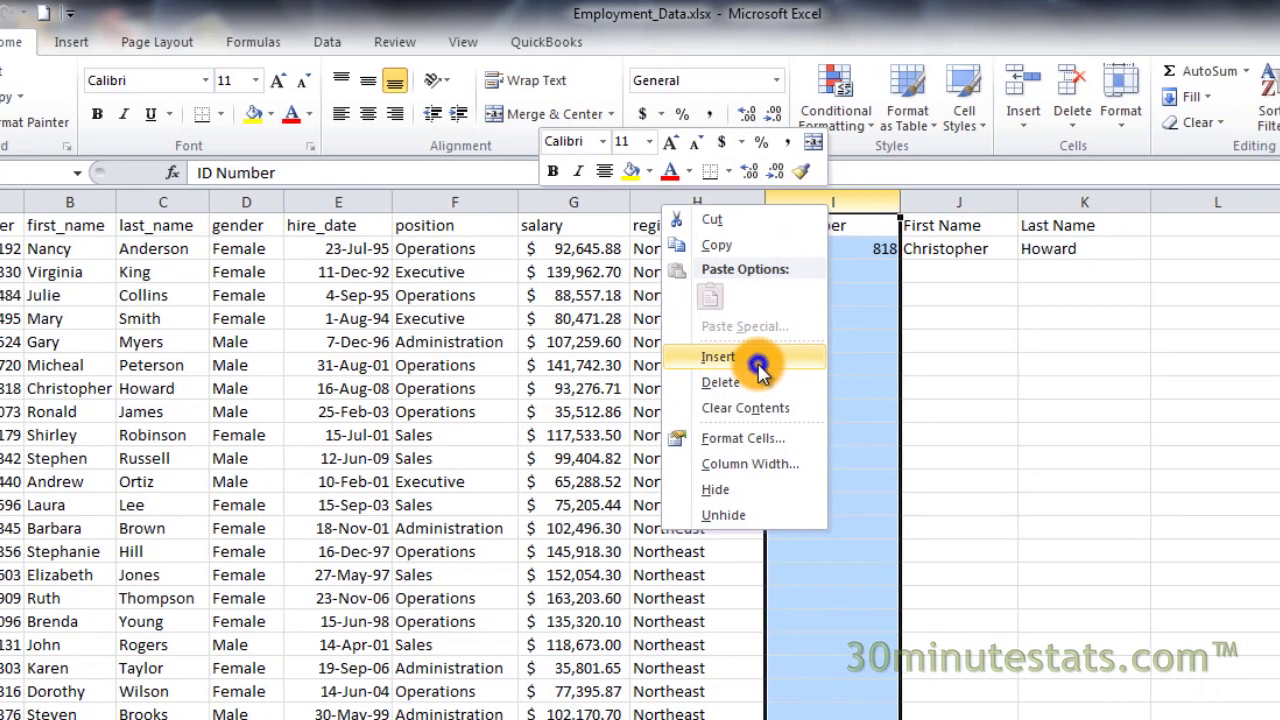
pyautogui.click(852, 360)
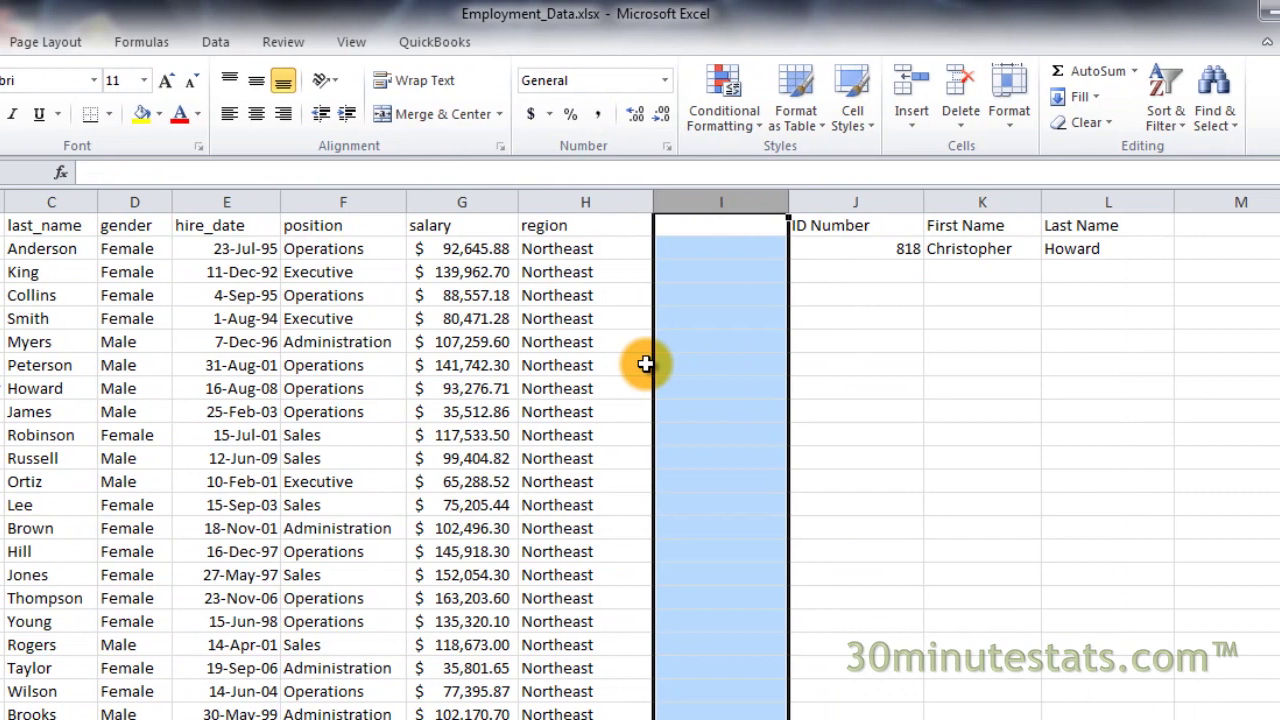
pyautogui.click(735, 235)
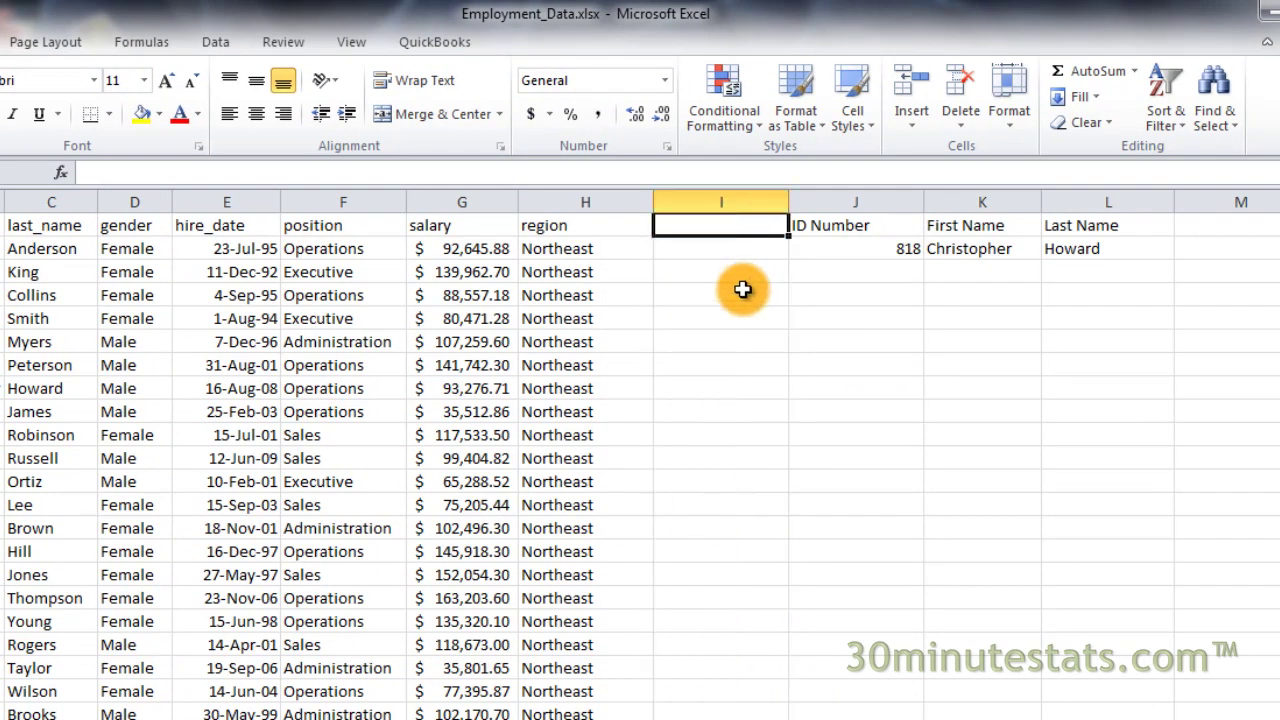
pyautogui.write('New Salary')
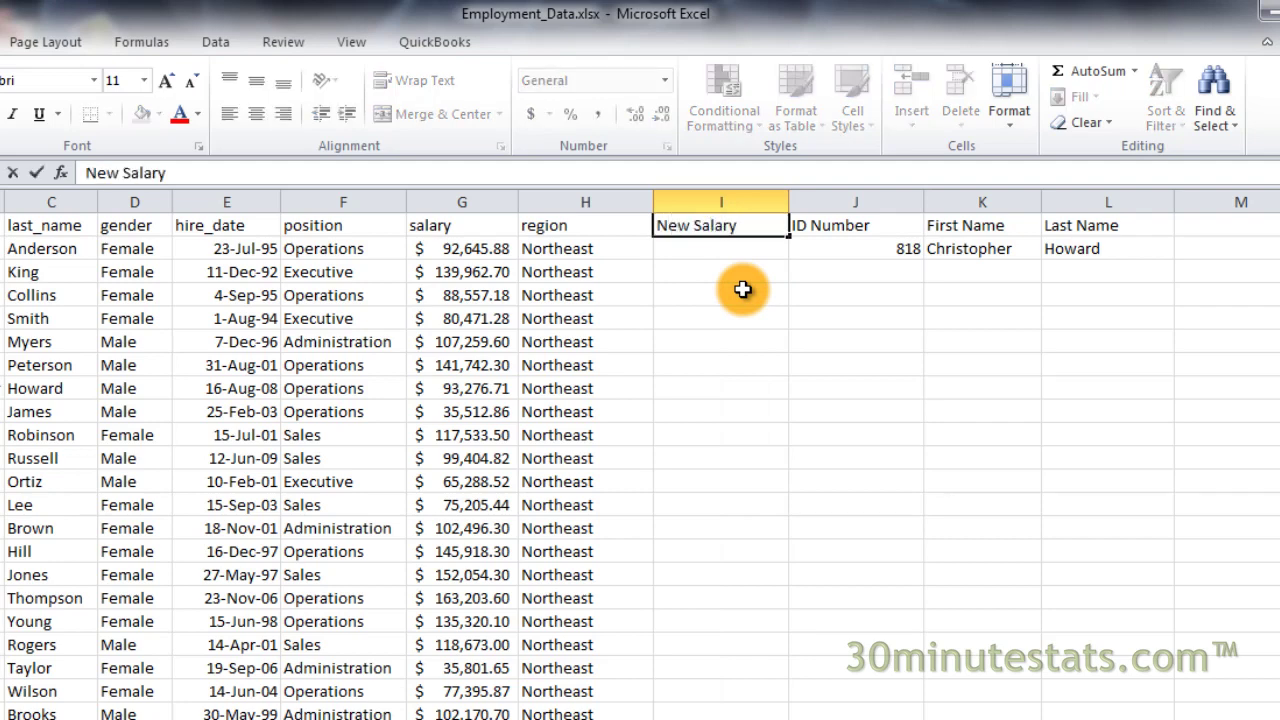
pyautogui.press('Return')
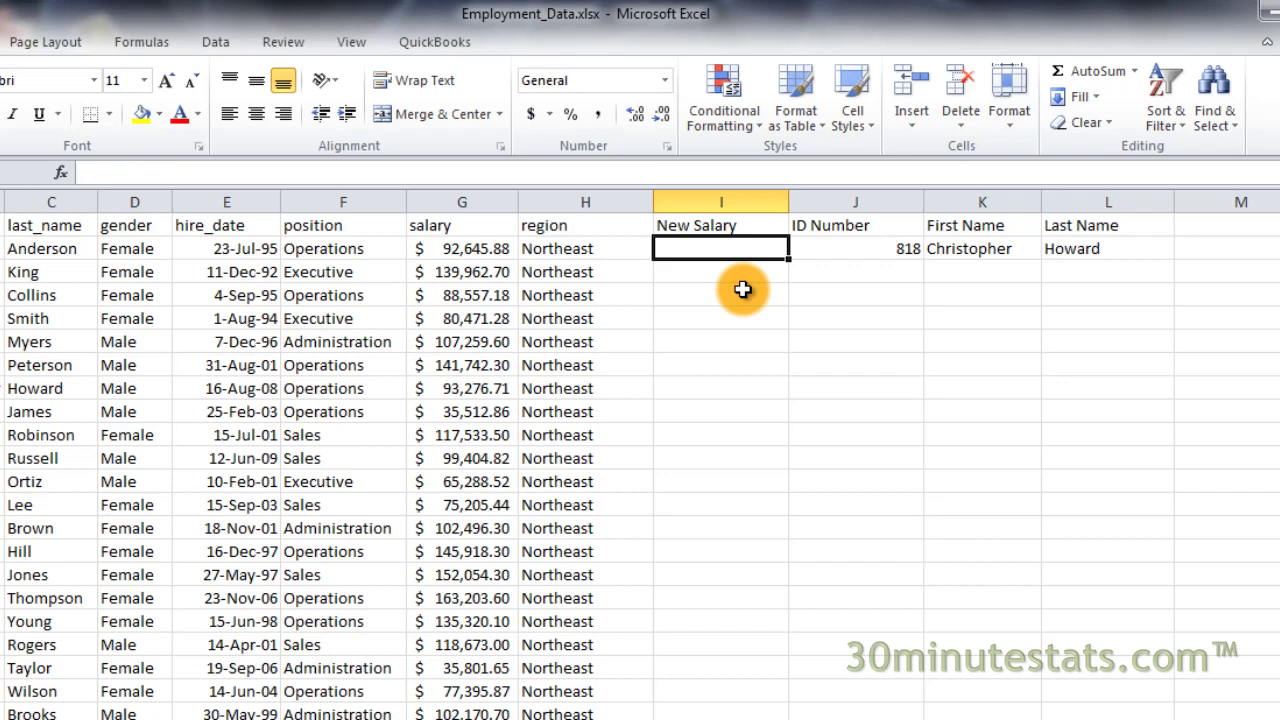
# Enter the headings Position in J5 and Raise in K5 for a raise table below the name lookup
pyautogui.click(875, 337)
pyautogui.click(873, 318)
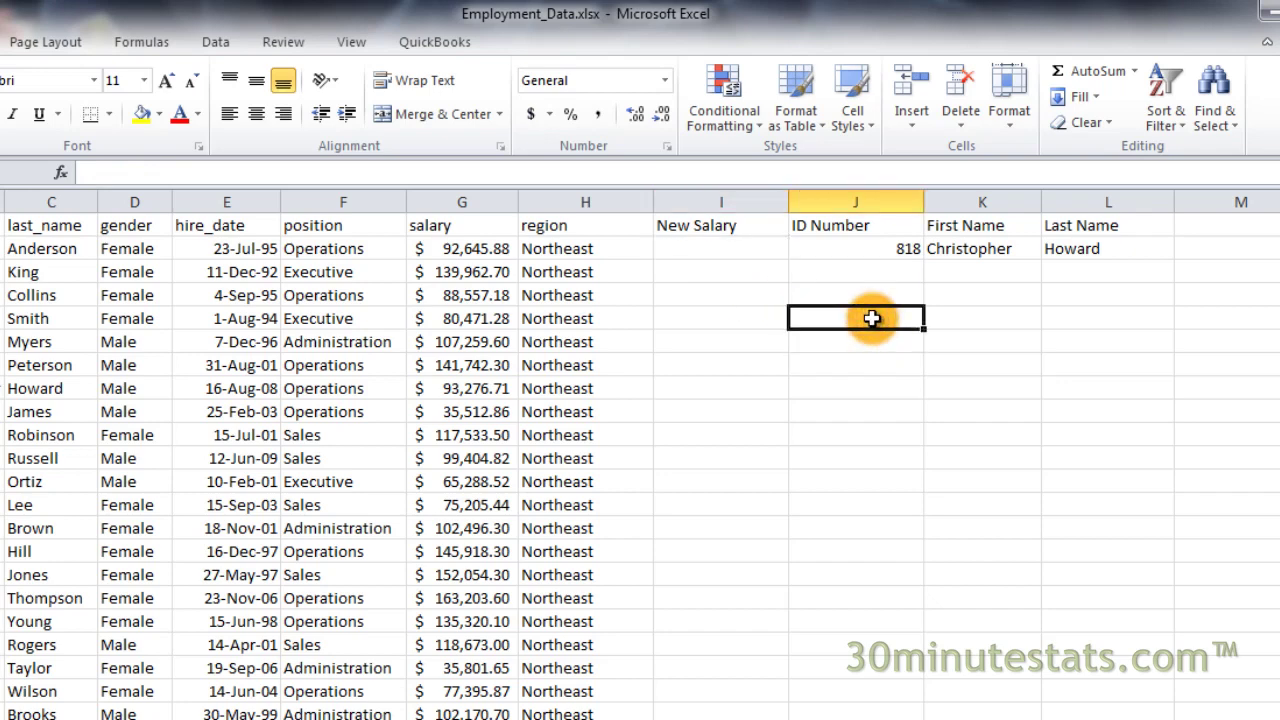
pyautogui.write('Position')
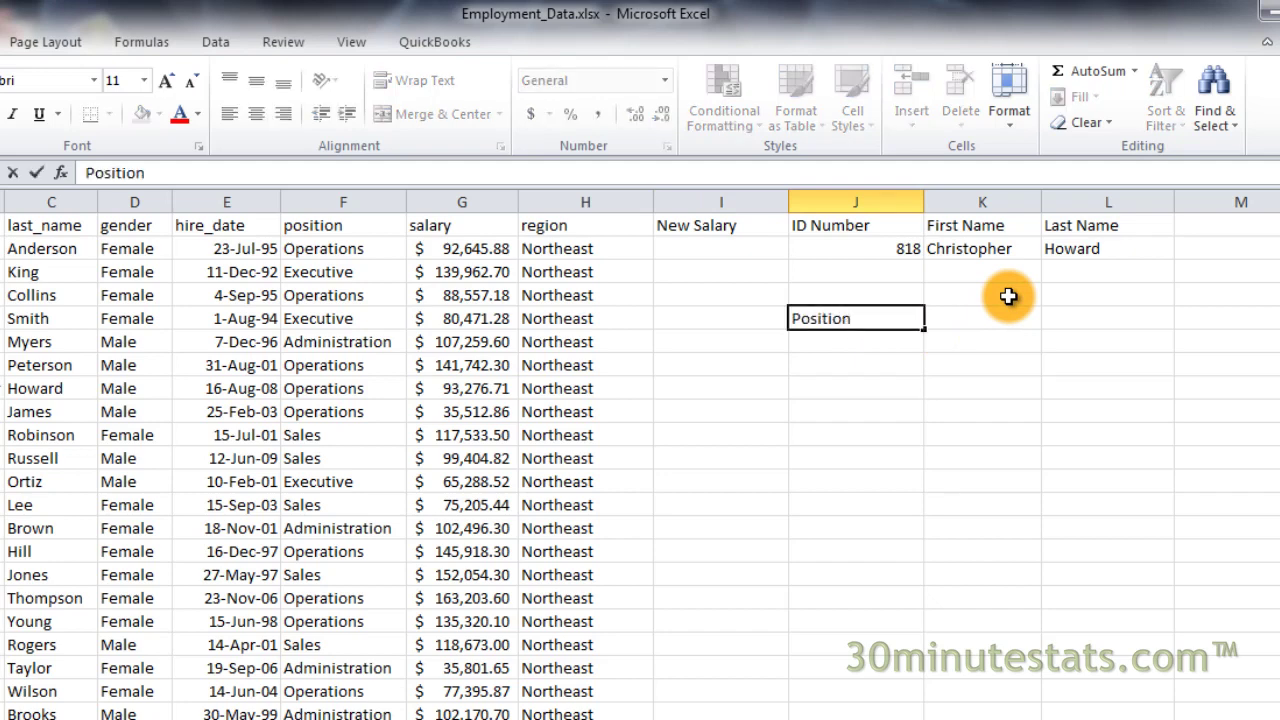
pyautogui.press('Return')
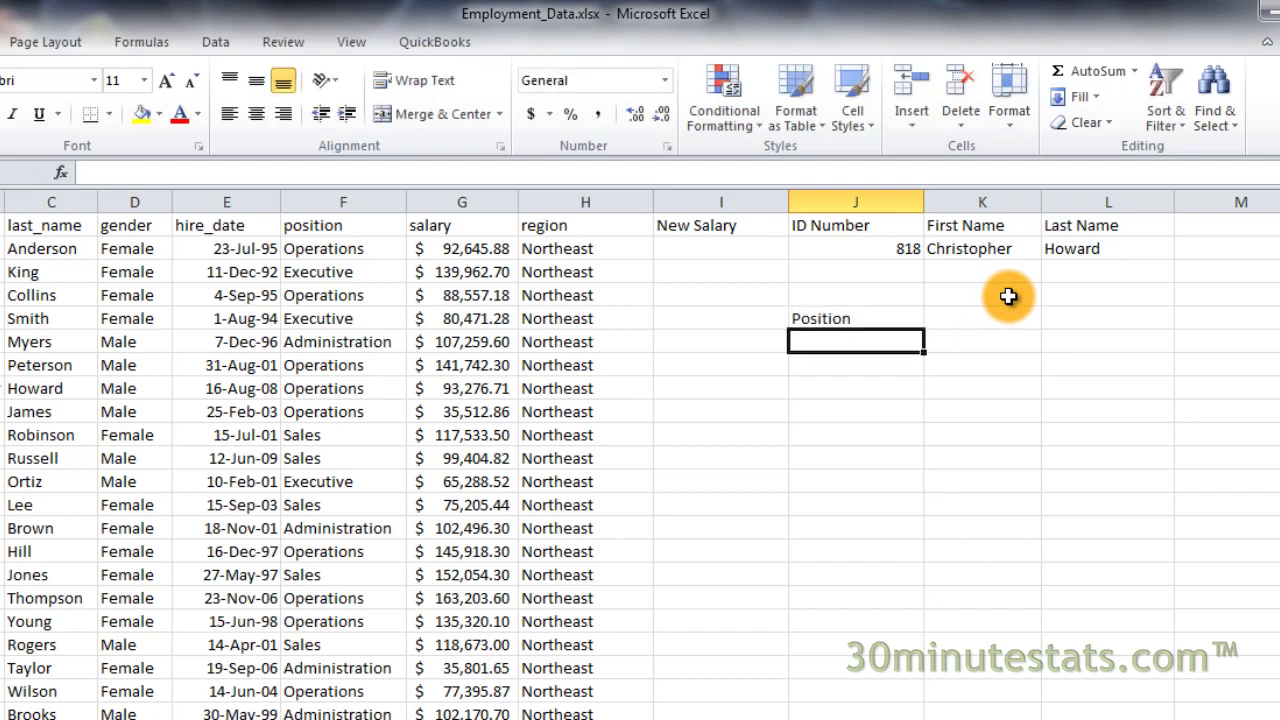
pyautogui.press('Up')
pyautogui.press('Right')
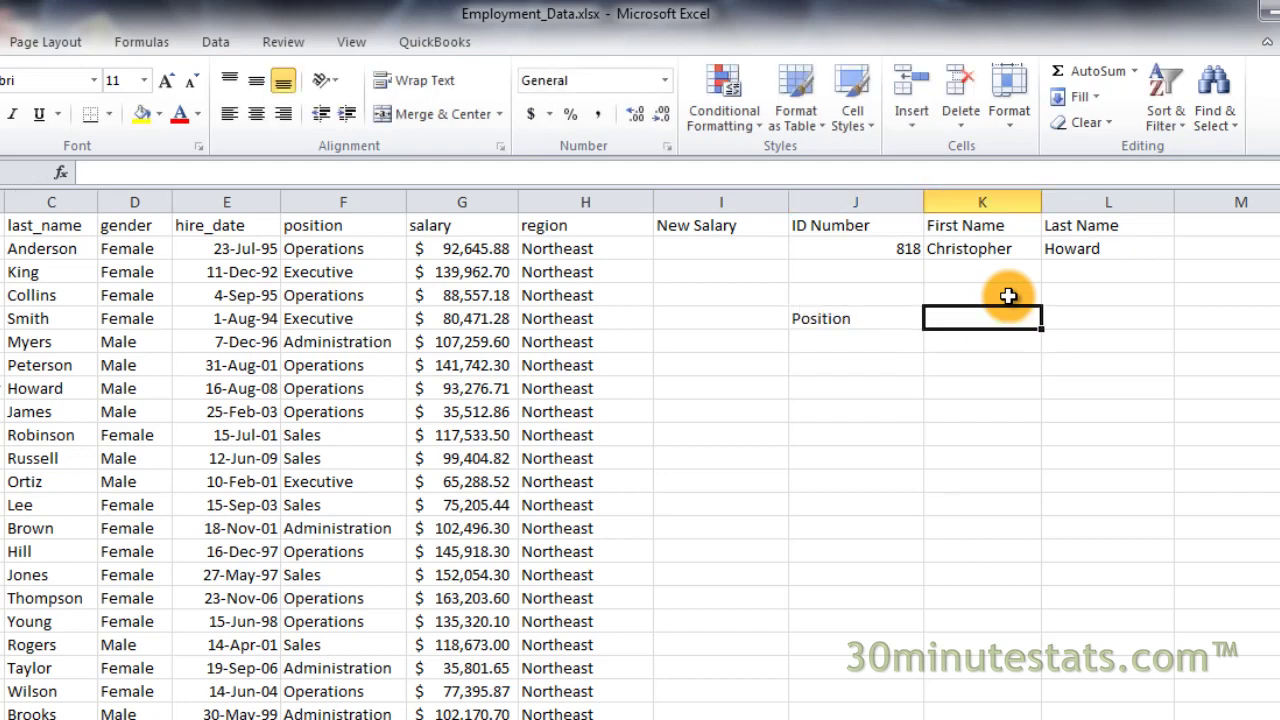
pyautogui.write('Raise')
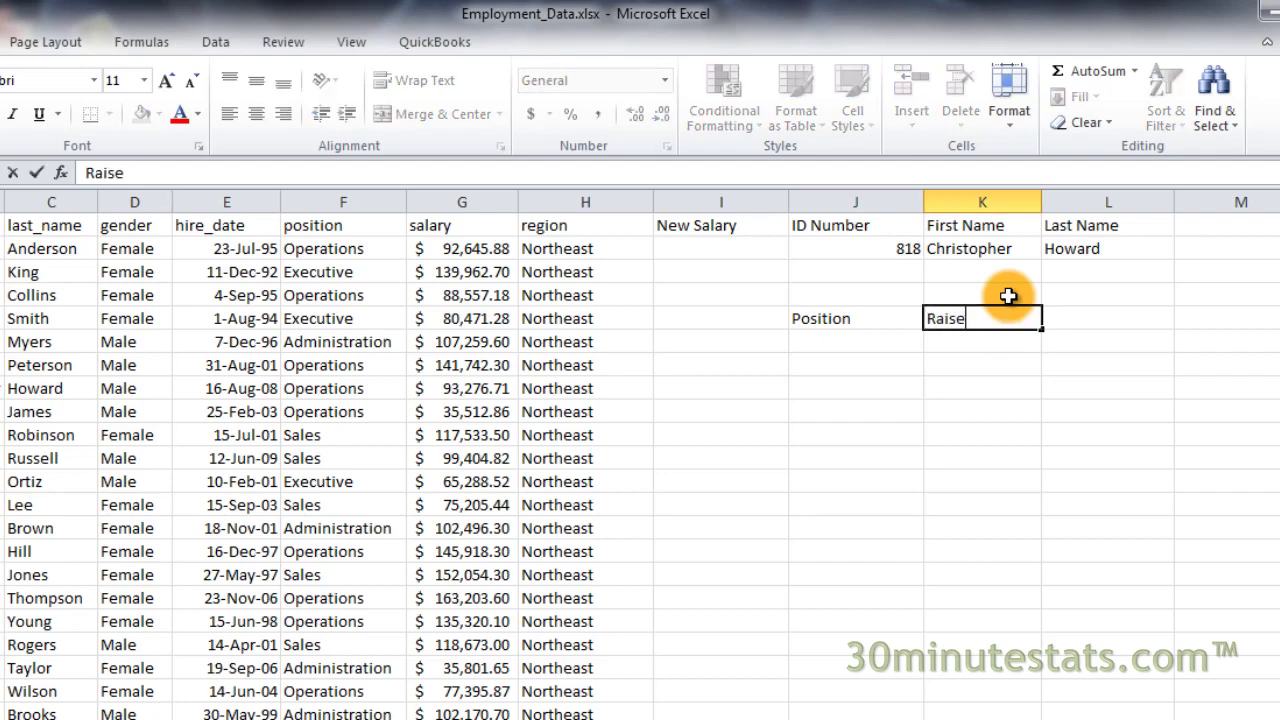
pyautogui.press('Return')
# List the positions Administration, Executive, Operations and Sales in J6 to J9 under the Position heading
pyautogui.press('Left')
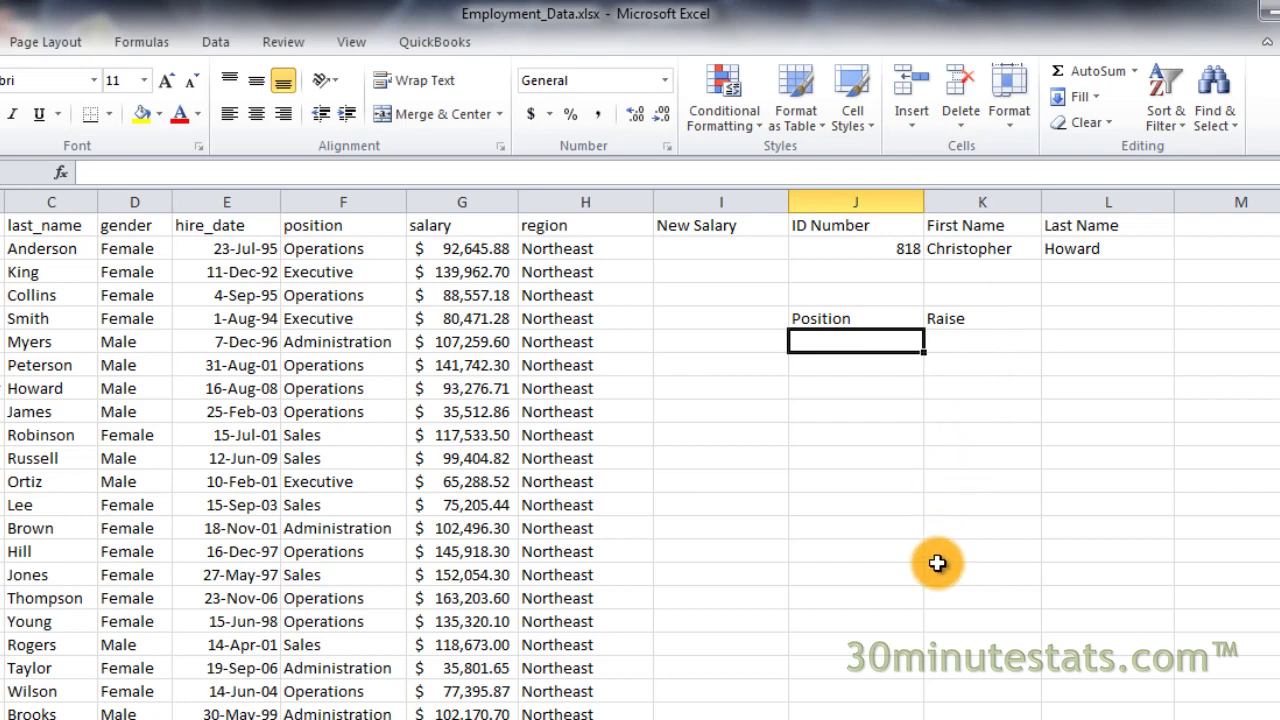
pyautogui.write('Administrat')
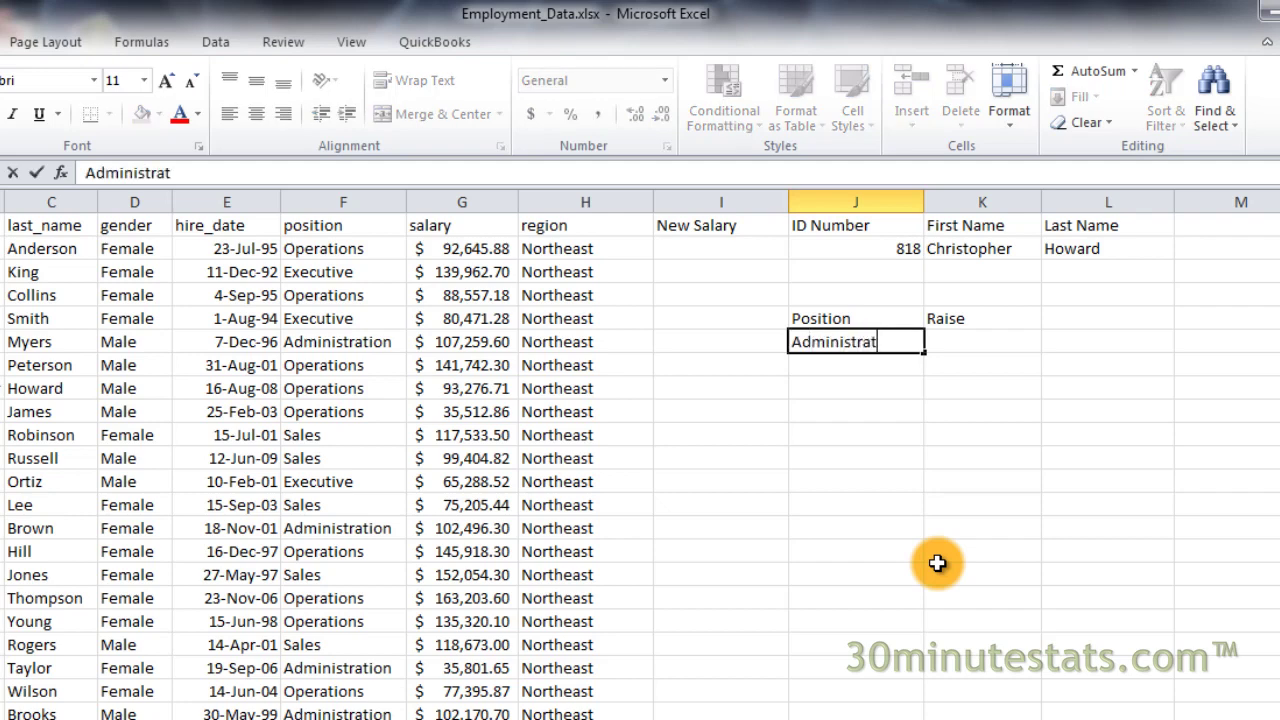
pyautogui.write('ion')
pyautogui.press('Return')
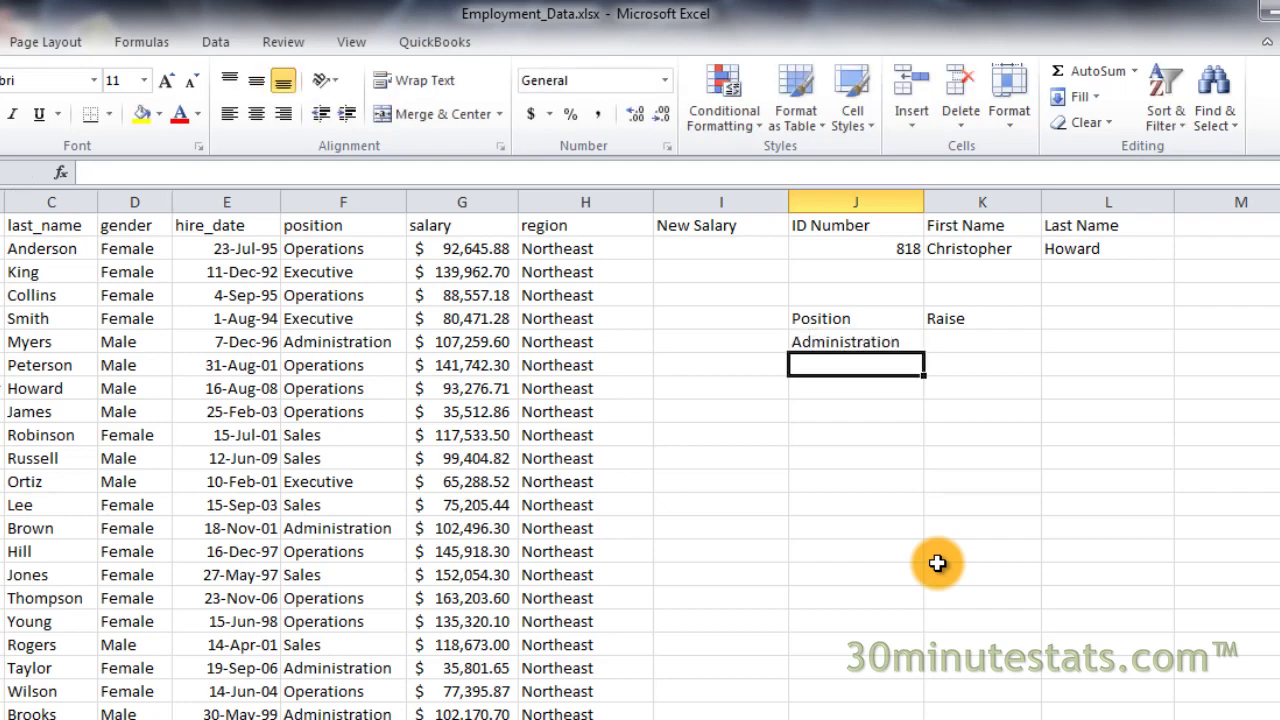
pyautogui.write('Executive')
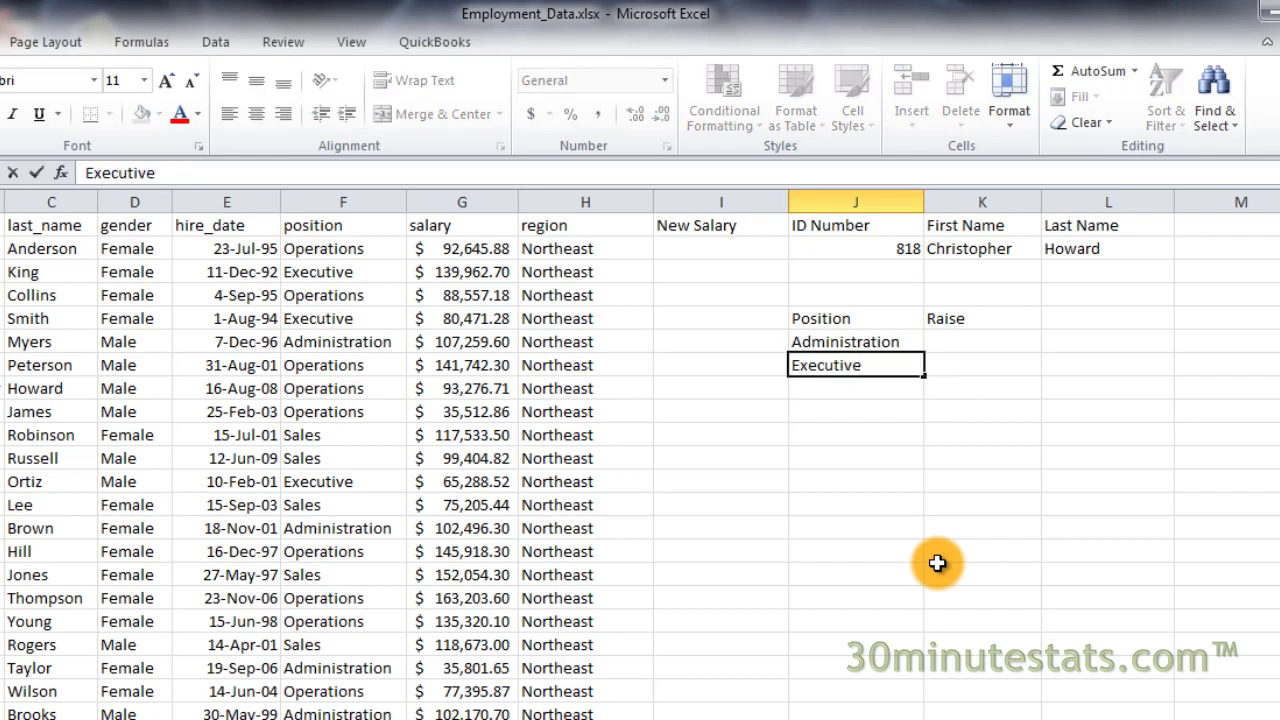
pyautogui.press('Return')
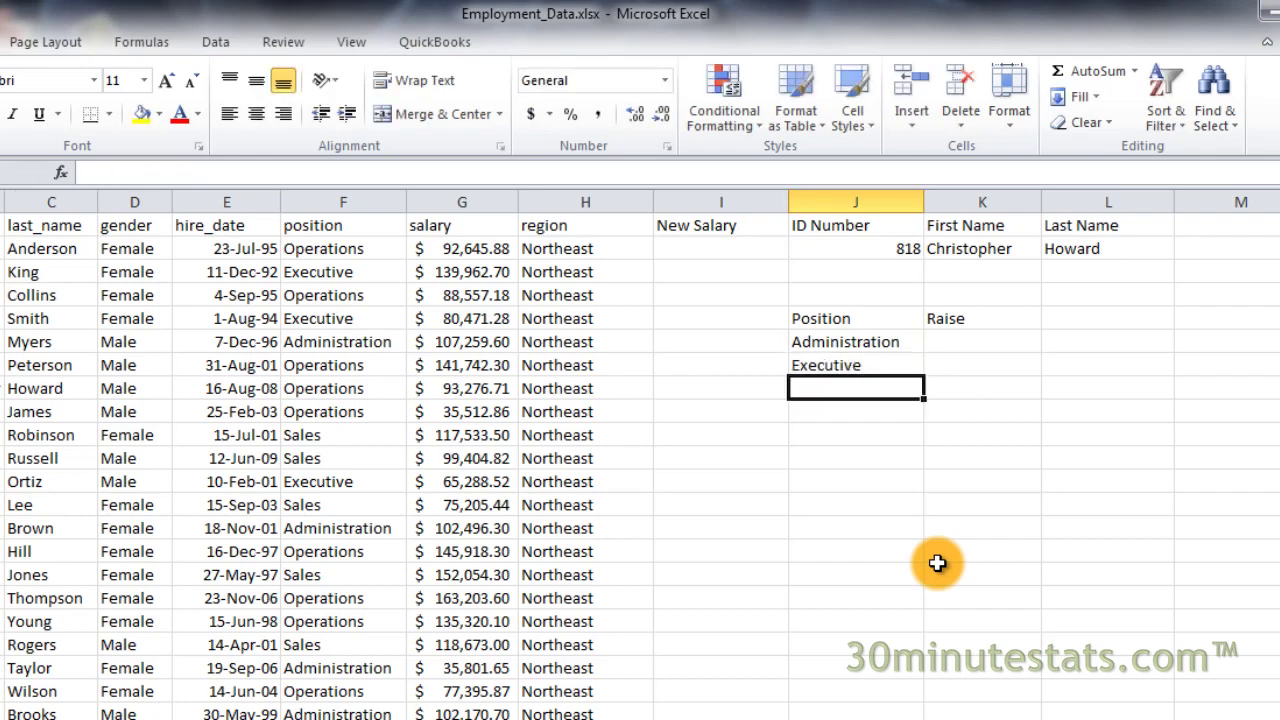
pyautogui.write('Operations')
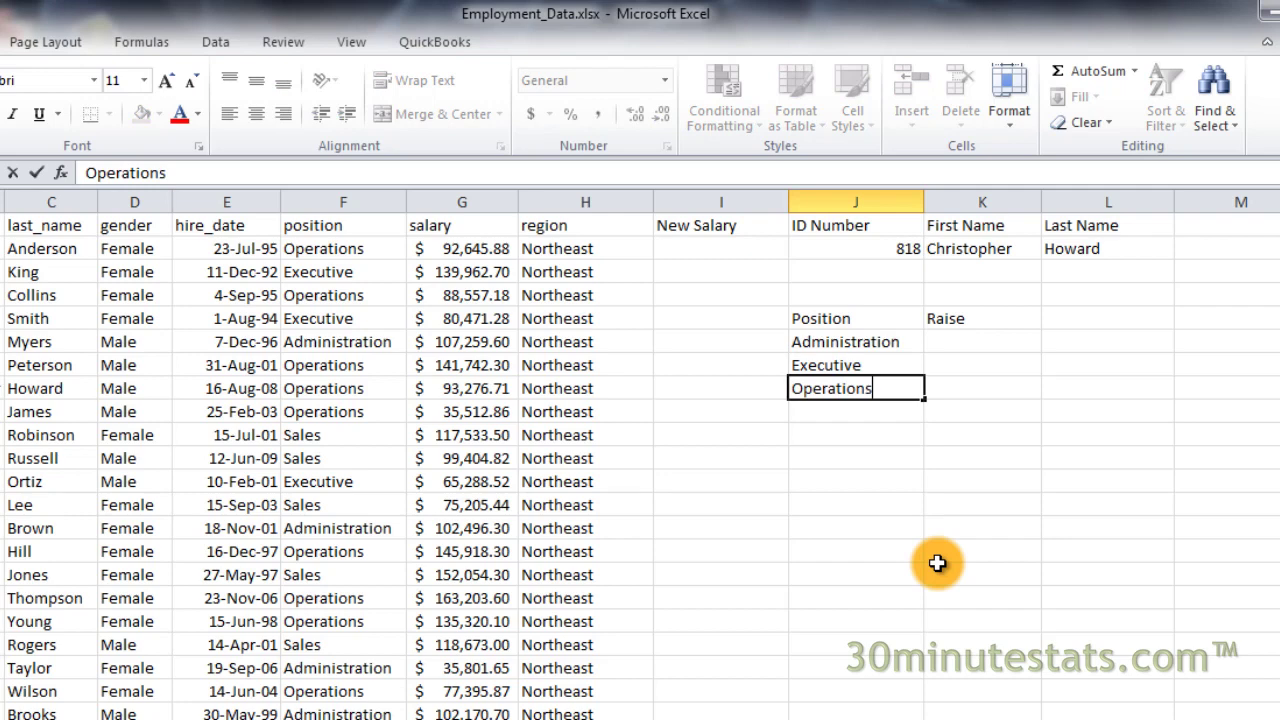
pyautogui.press('Return')
pyautogui.write('Sales')
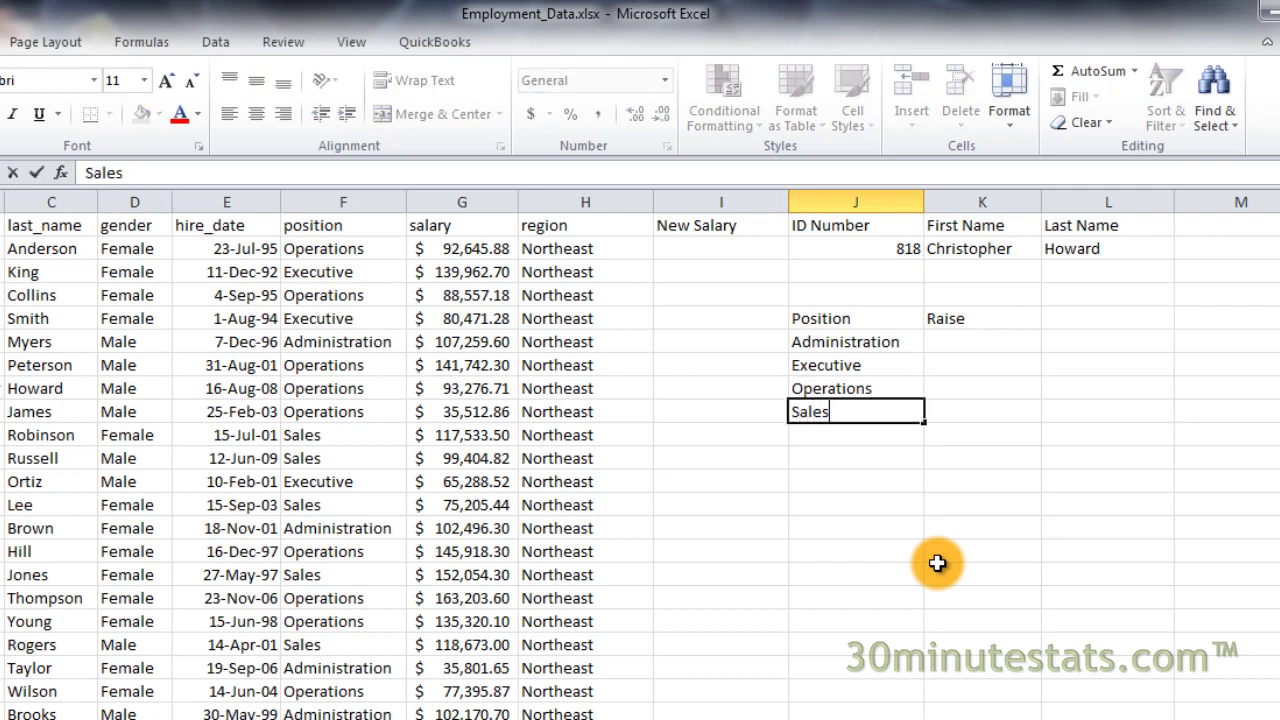
pyautogui.press('Tab')
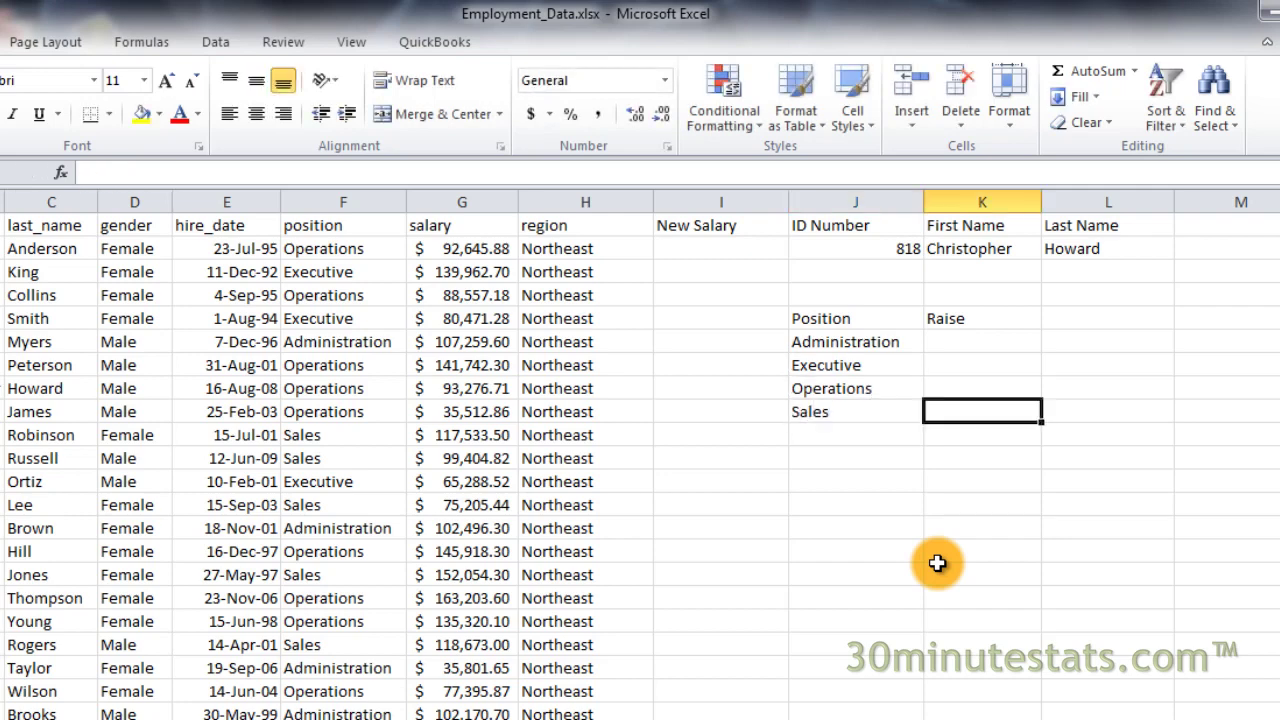
# Enter the raise rates .1 for Administration, .01 for Executive, .15 for Operations and .05 for Sales in K6 to K9
pyautogui.press('Up')
pyautogui.press('Up')
pyautogui.press('Up')
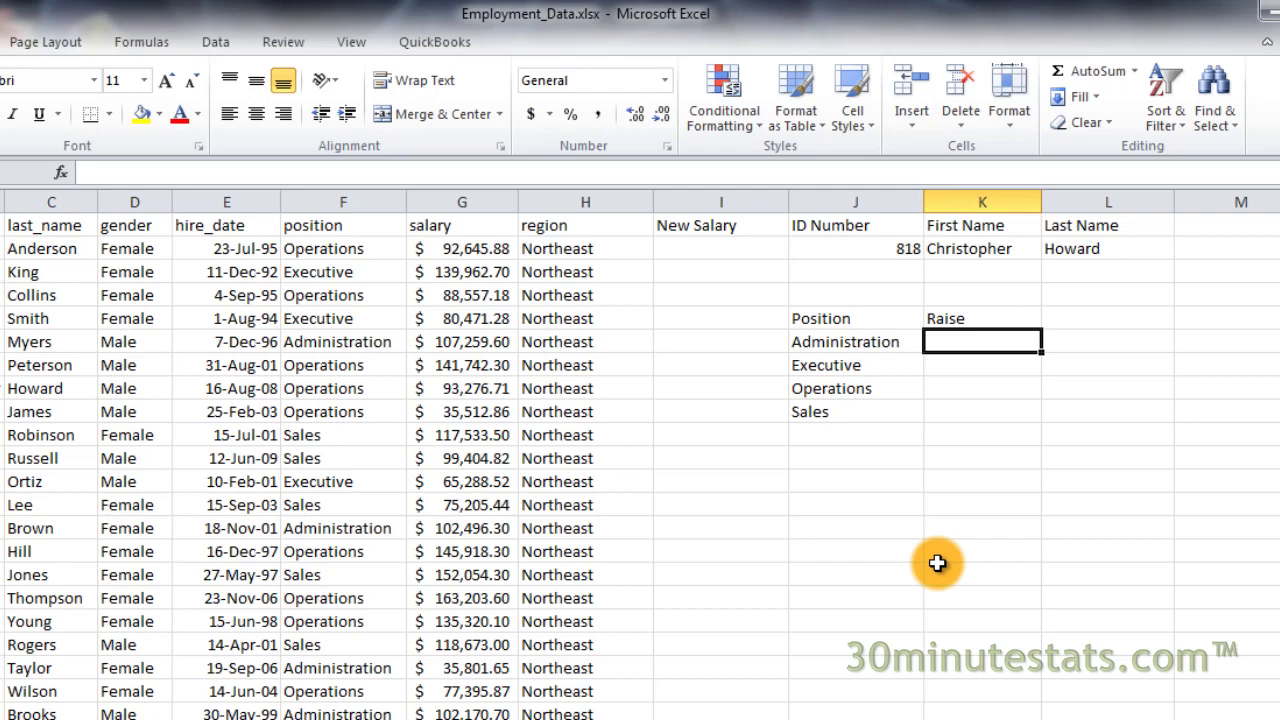
pyautogui.write('.1')
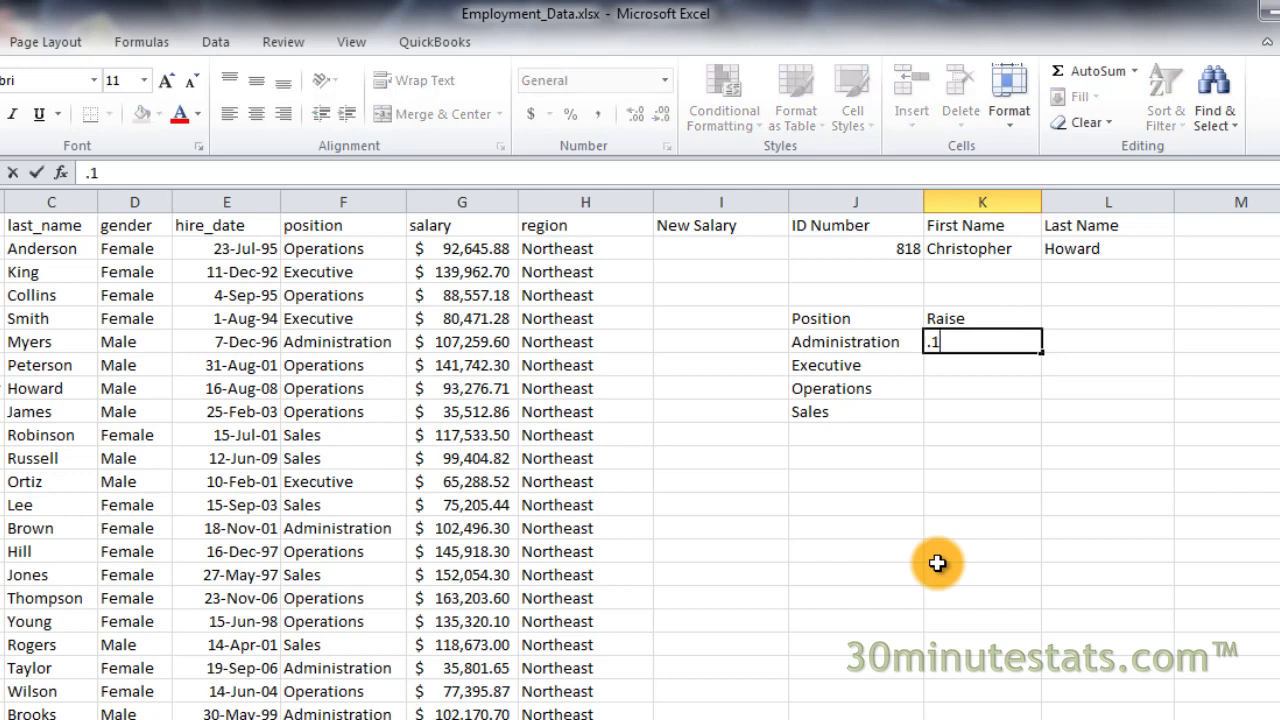
pyautogui.press('Return')
pyautogui.write('.01')
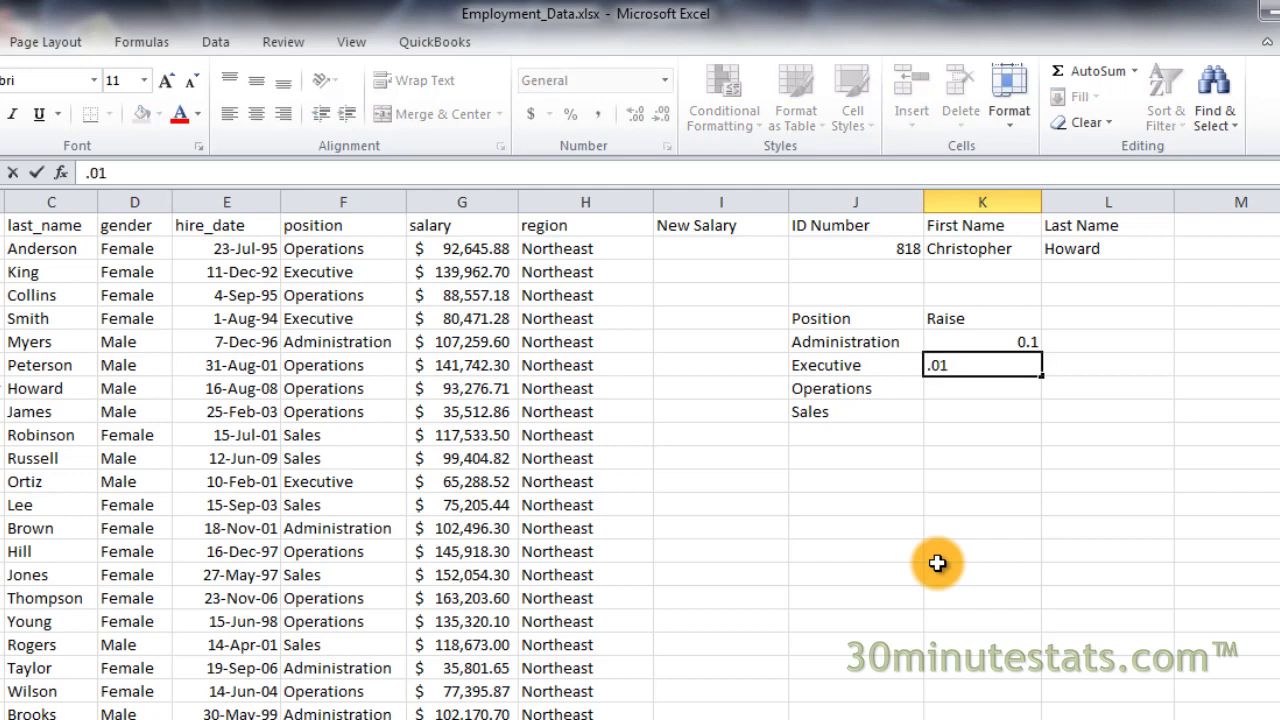
pyautogui.press('Return')
pyautogui.write('.')
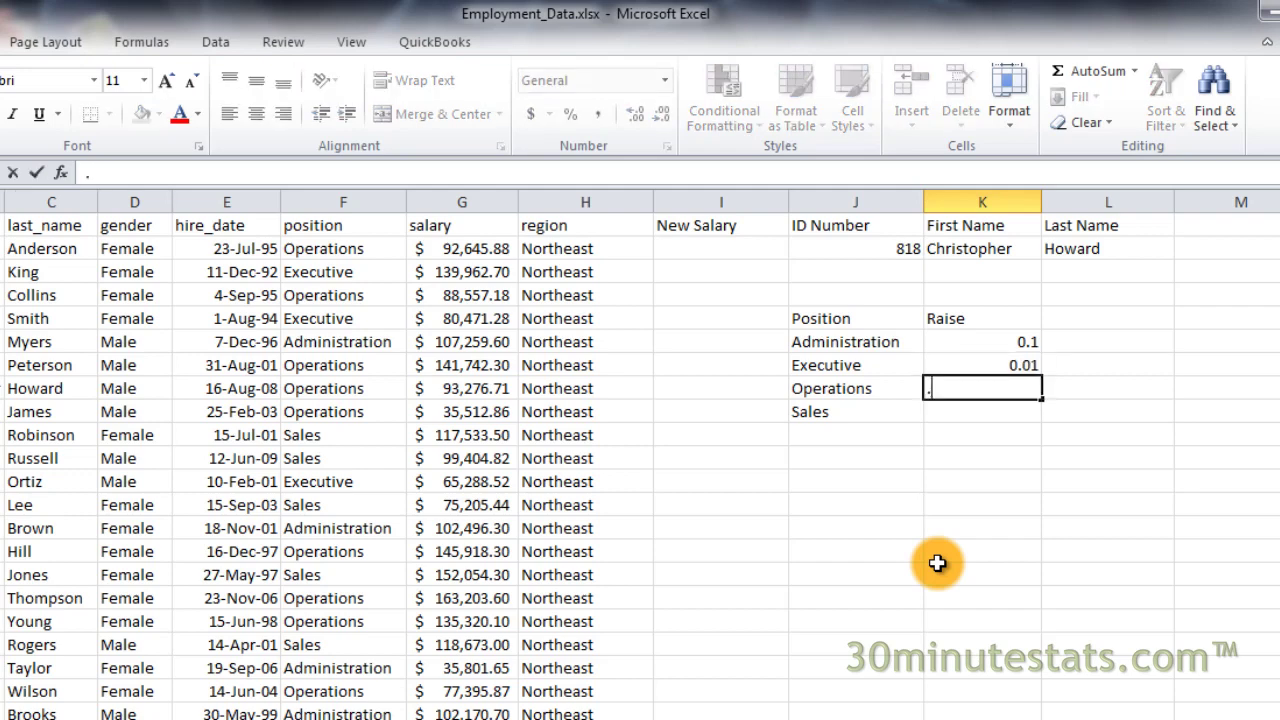
pyautogui.write('15')
pyautogui.press('Return')
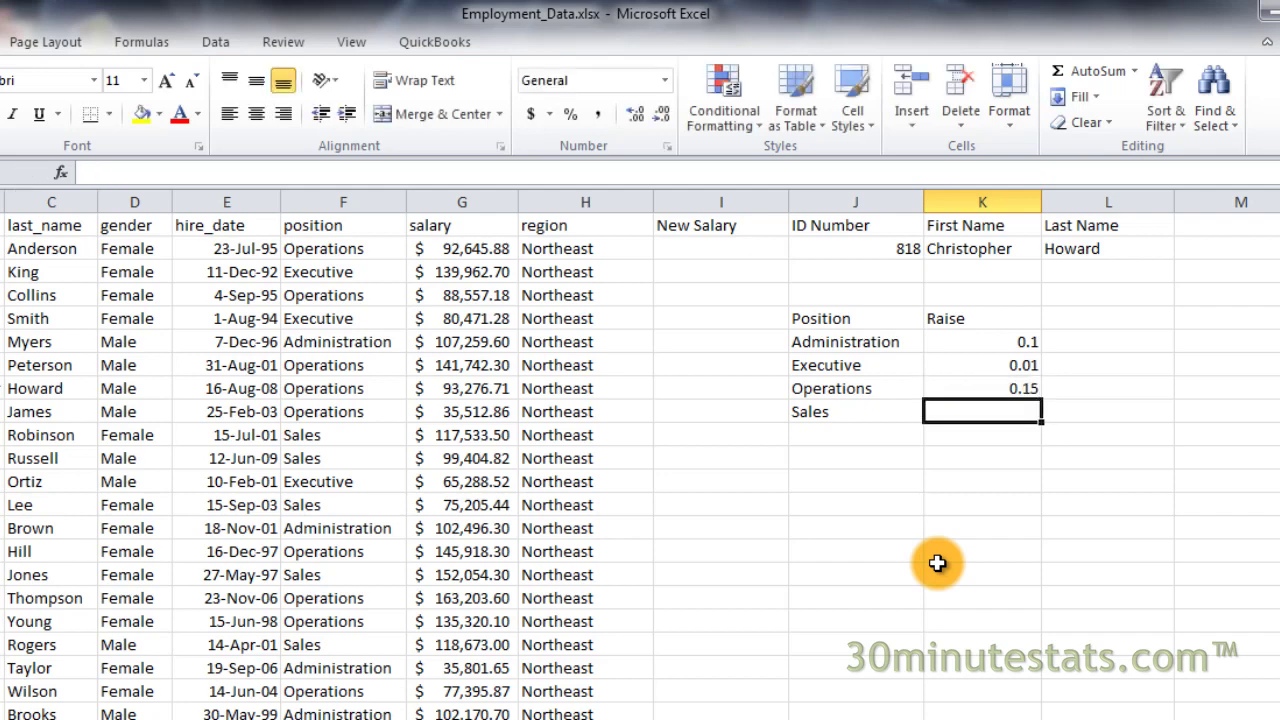
pyautogui.write('.05')
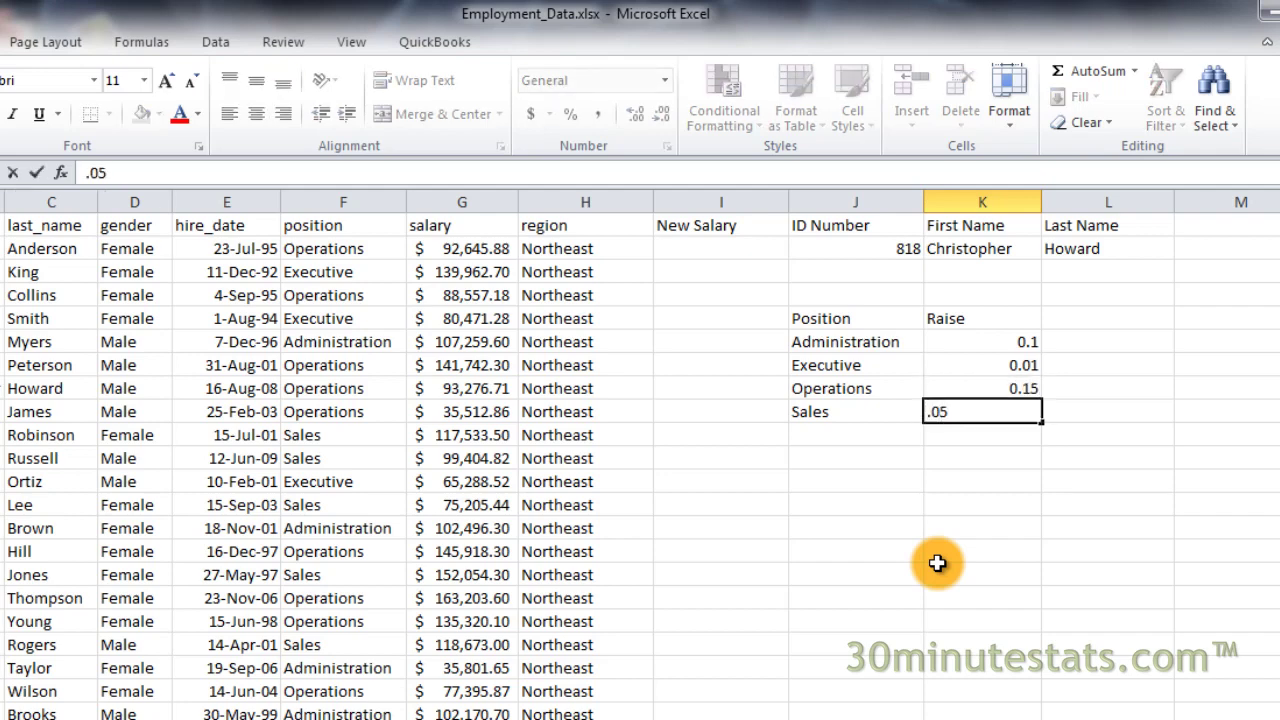
pyautogui.press('Return')
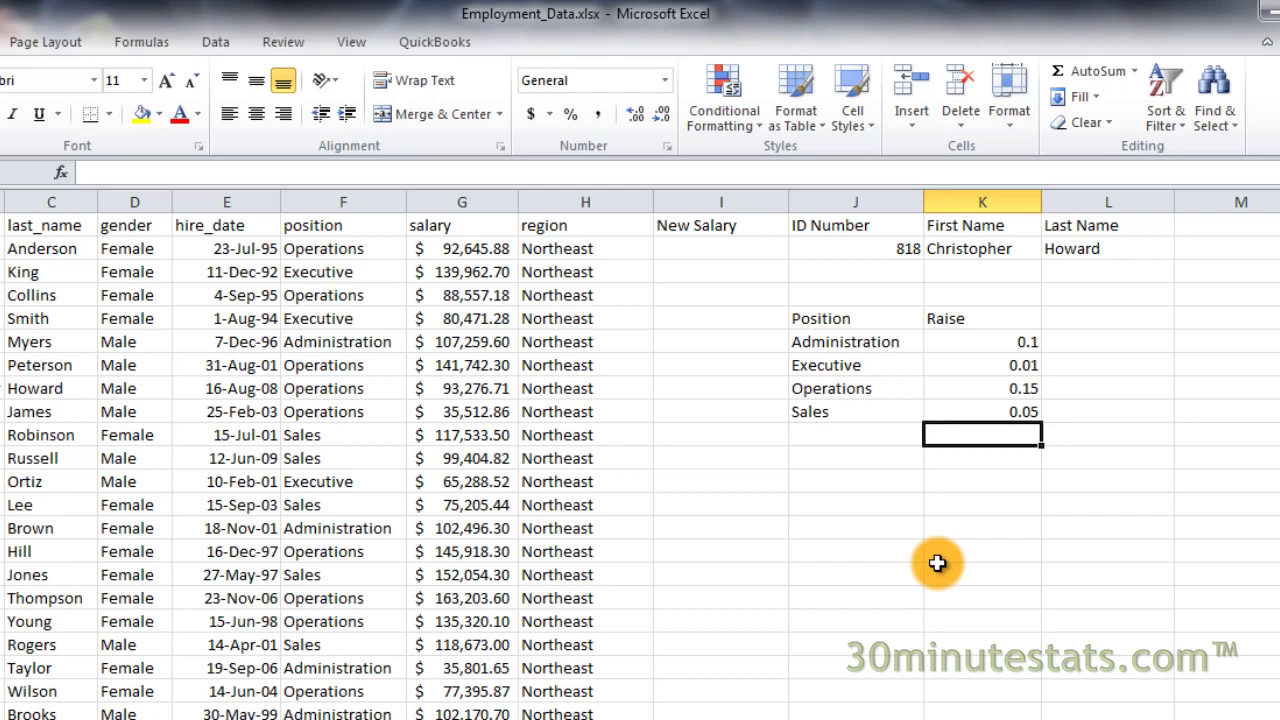
# Calculate the first employee's new salary in I2 with the formula =G2*(1+vlookup(F2,$J$6:$K$9,2))
pyautogui.click(716, 248)
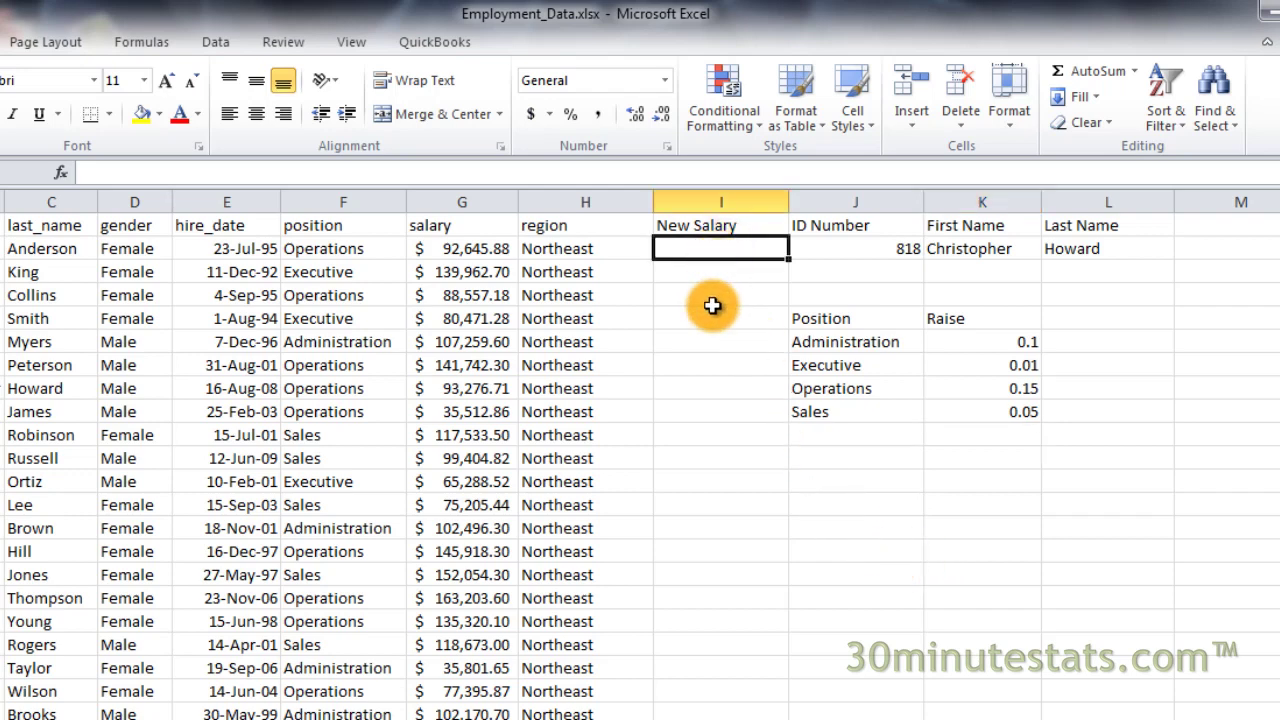
pyautogui.write('=')
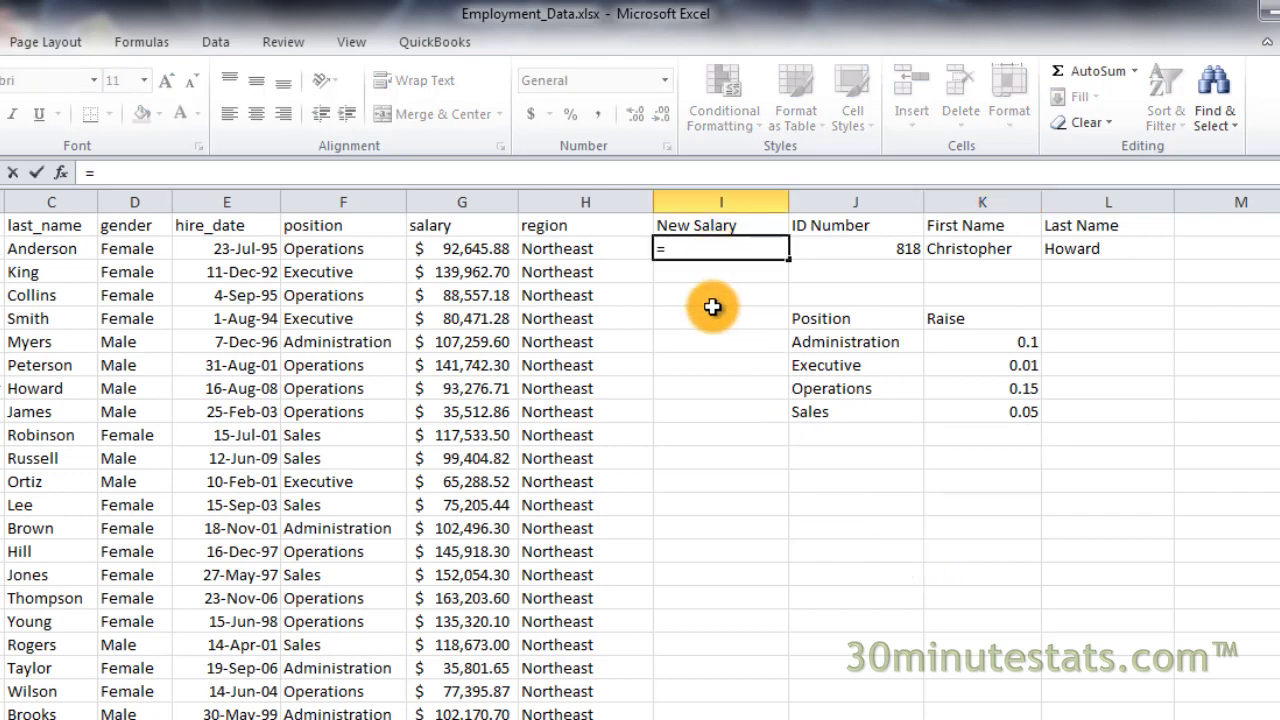
pyautogui.write('G2')
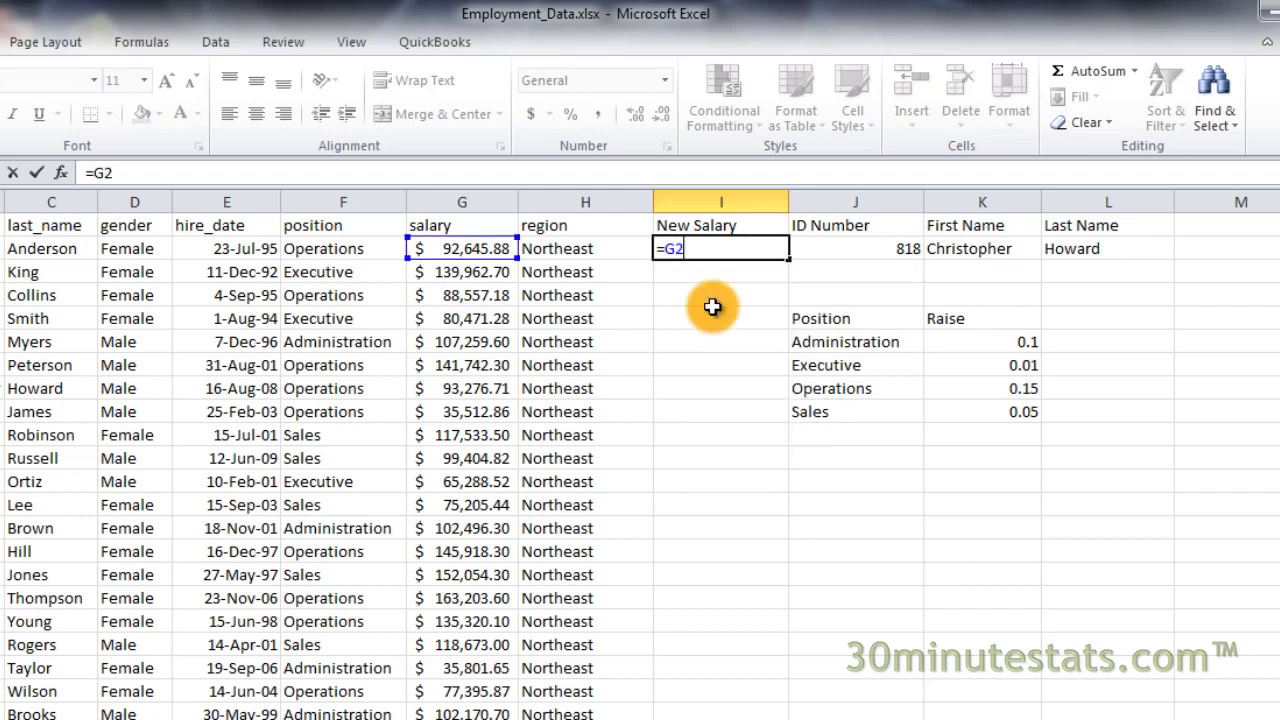
pyautogui.write('*(1+vlookup')
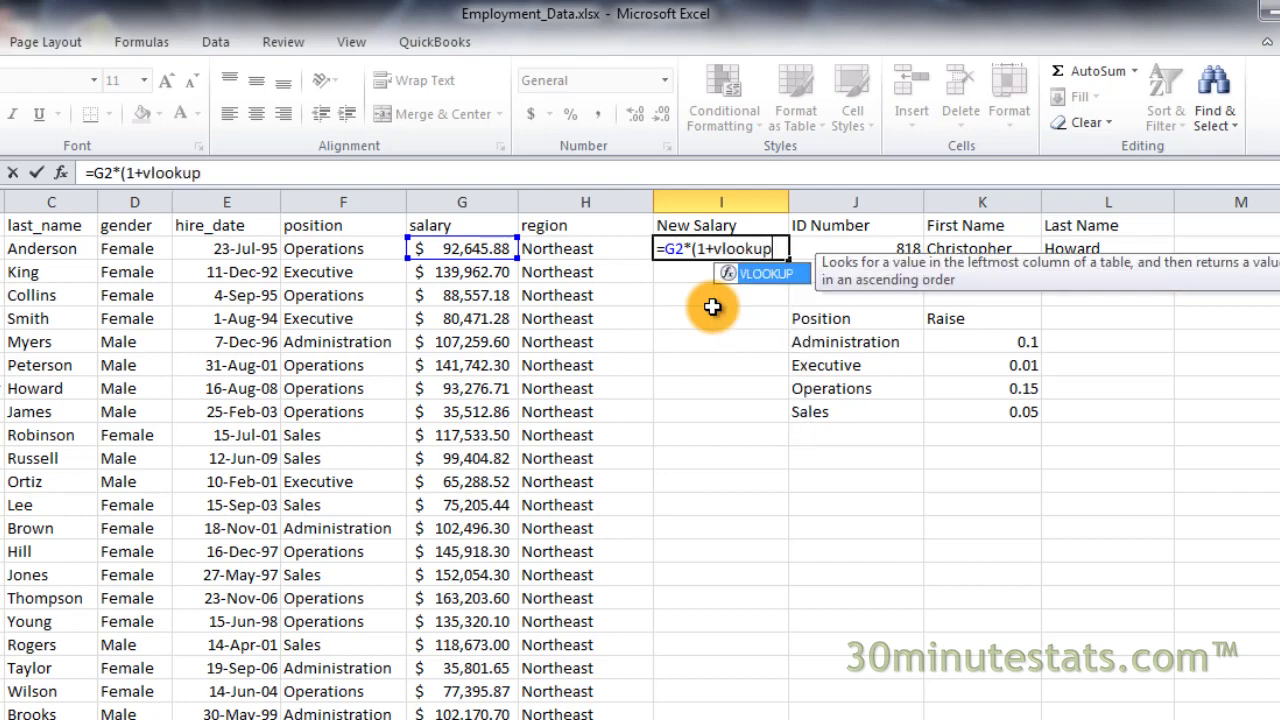
pyautogui.write('(')
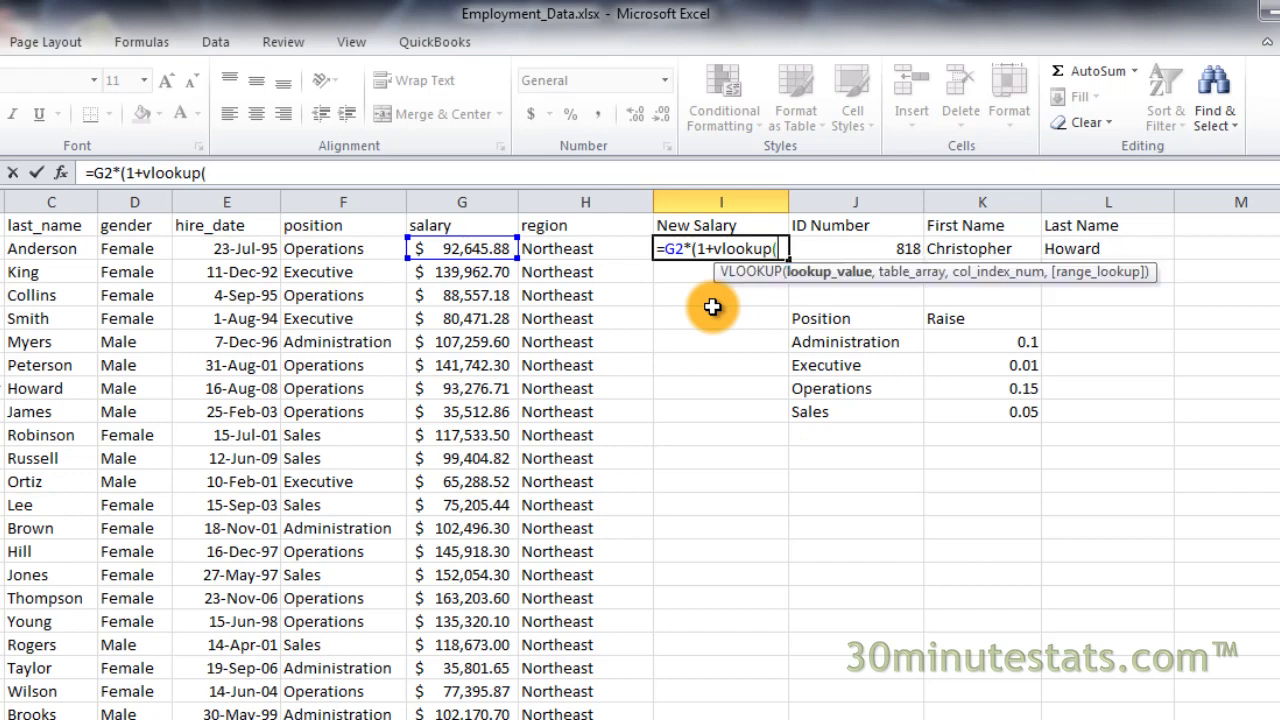
pyautogui.write('F2')
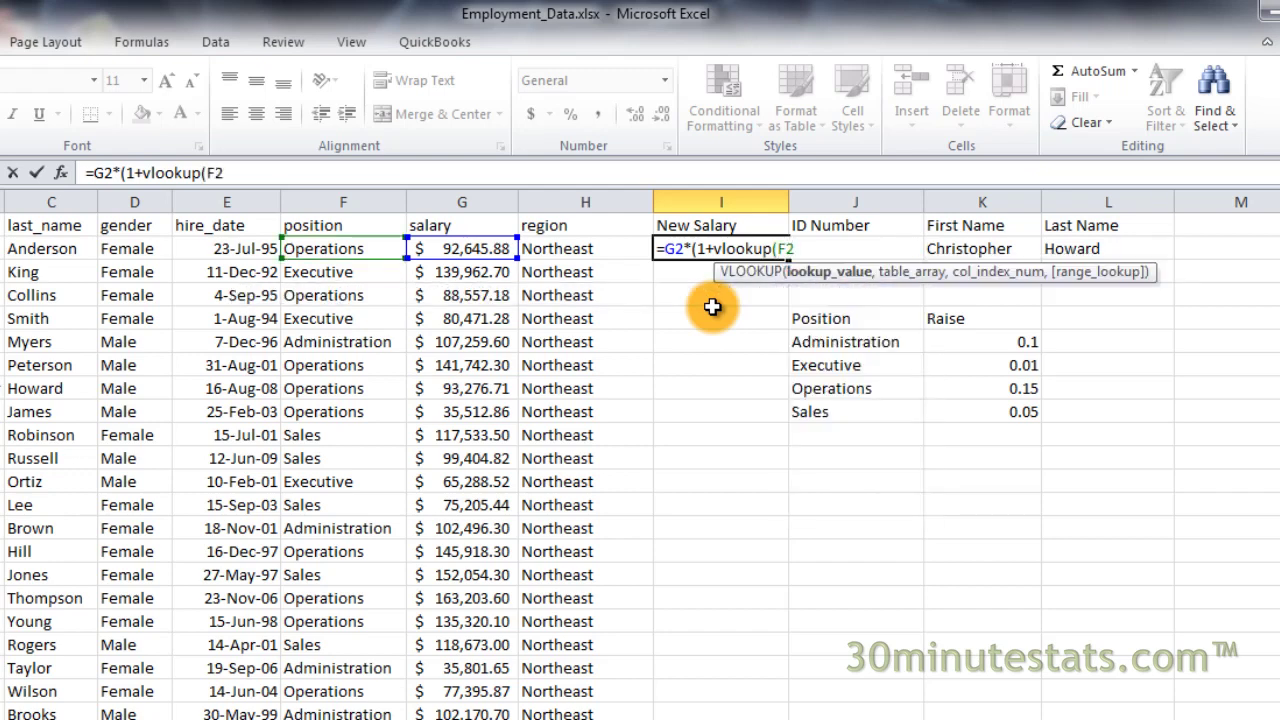
pyautogui.write(',')
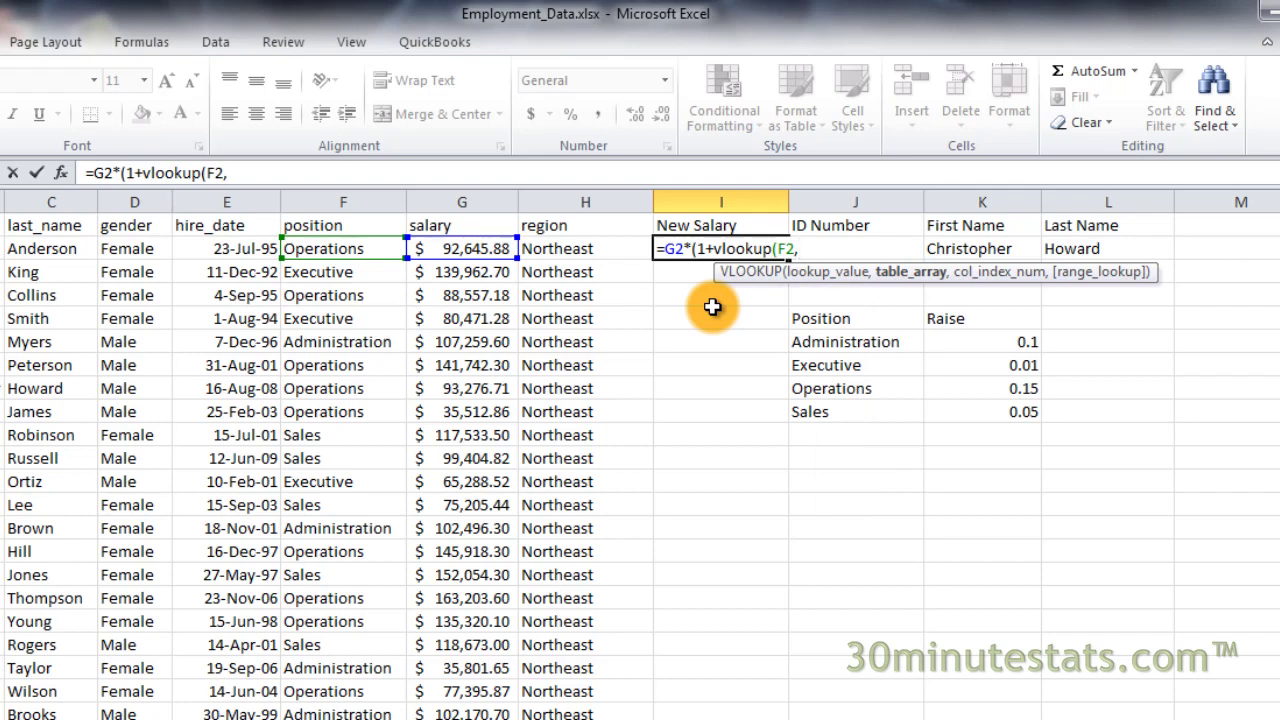
pyautogui.write('$J$6')
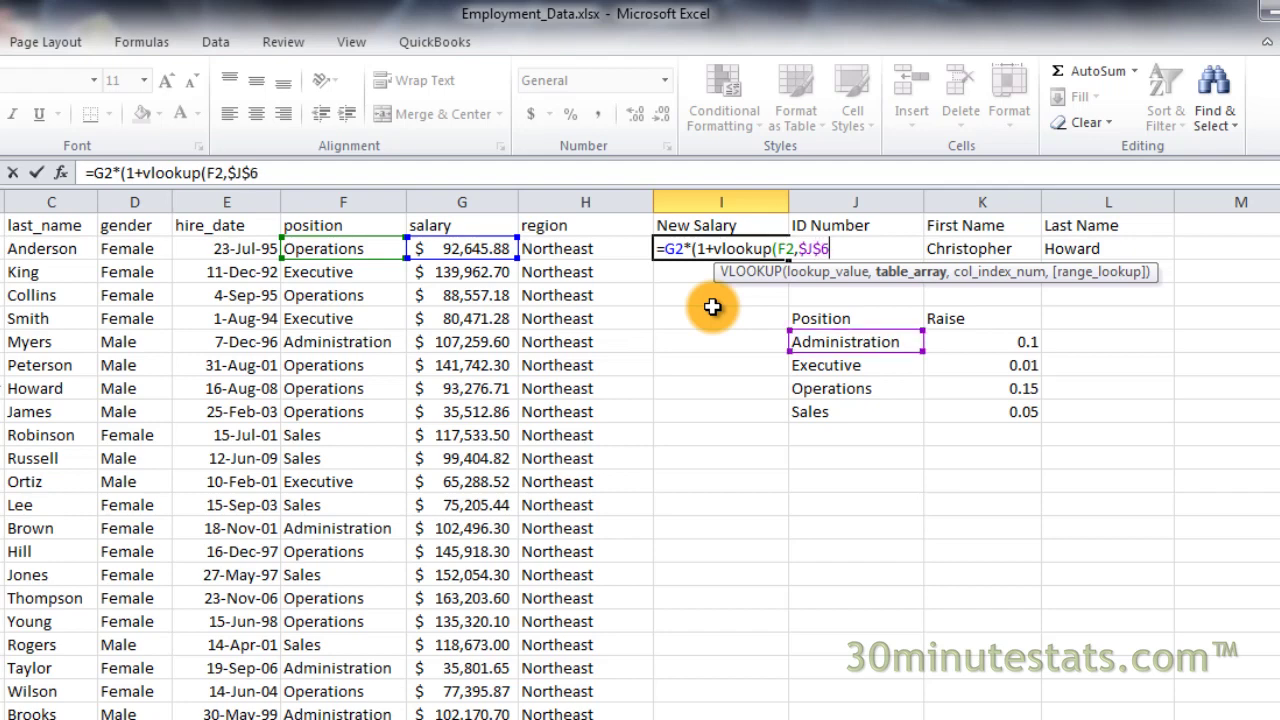
pyautogui.write(':$K$9')
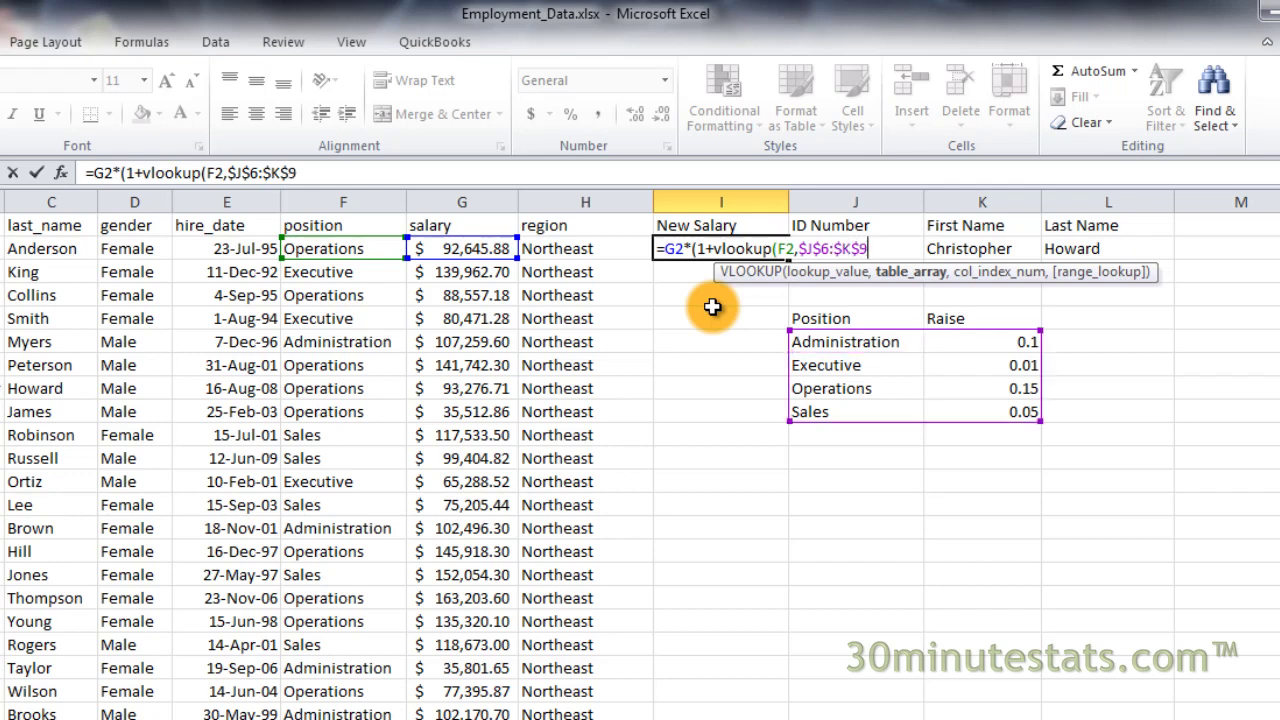
pyautogui.write(',')
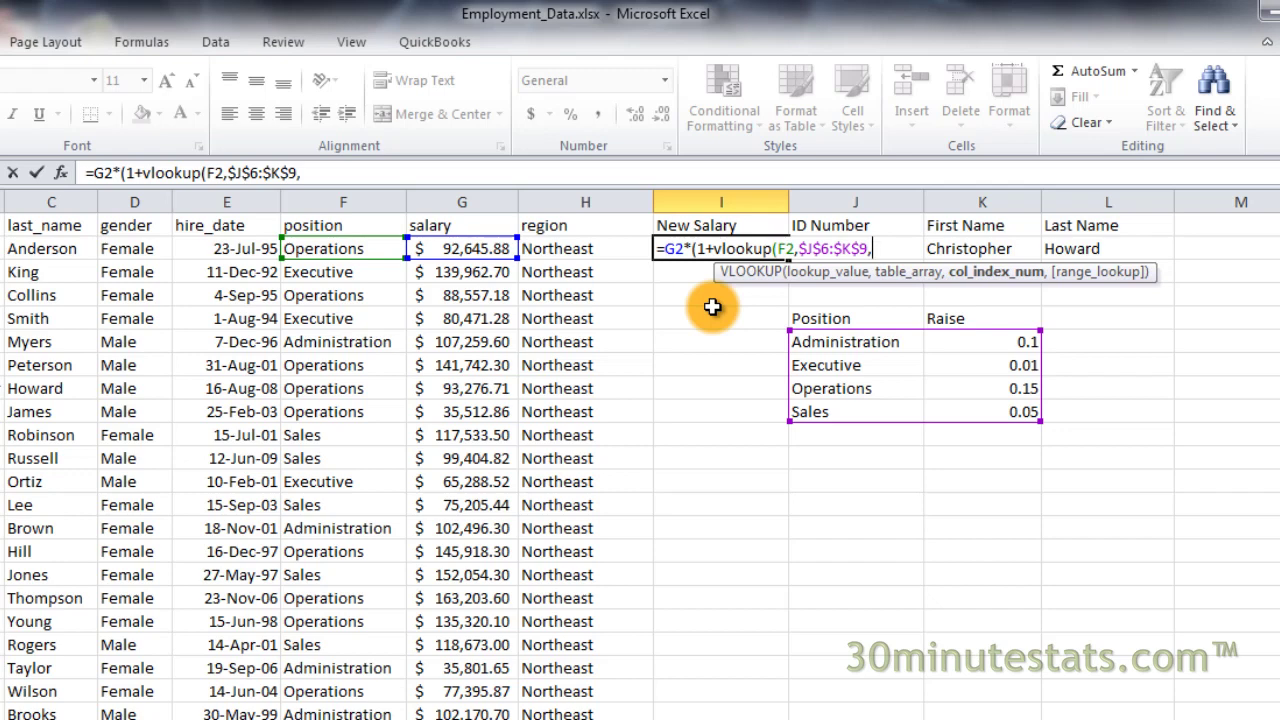
pyautogui.write('2)')
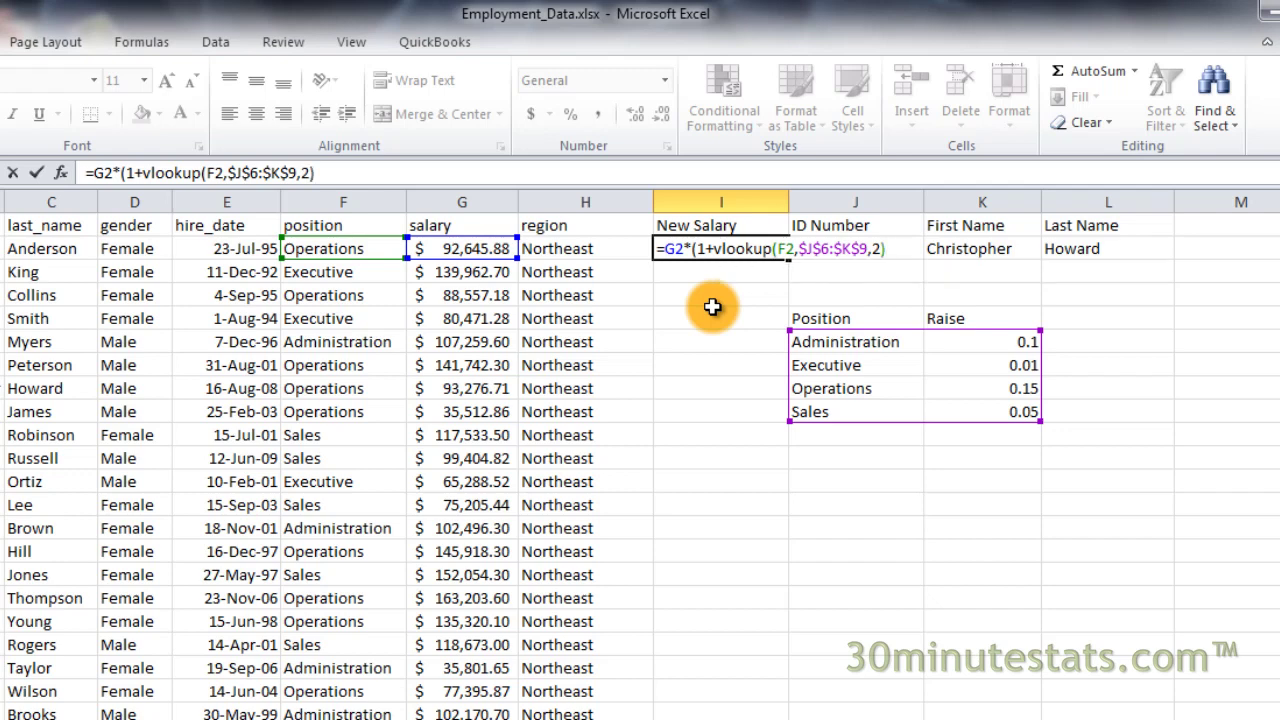
pyautogui.write(')')
pyautogui.press('Return')
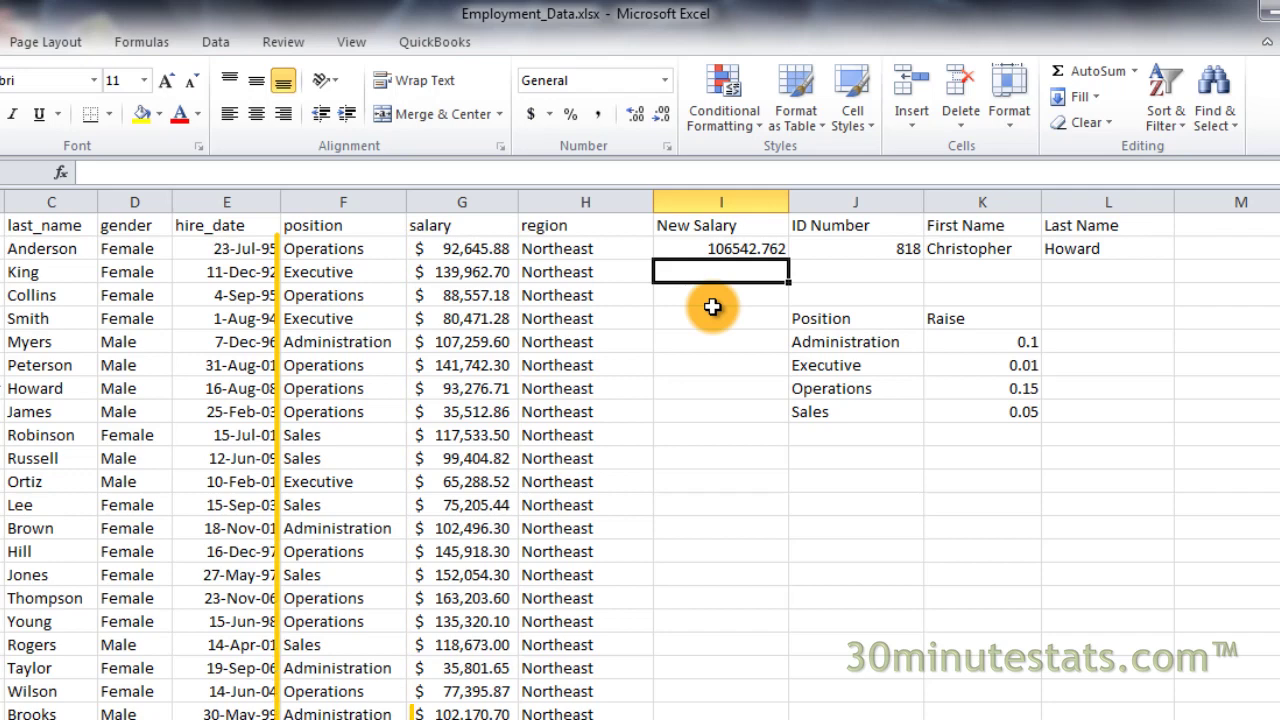
# Fill the new salary formula from I2 down the New Salary column for the other employees
pyautogui.press('Up')
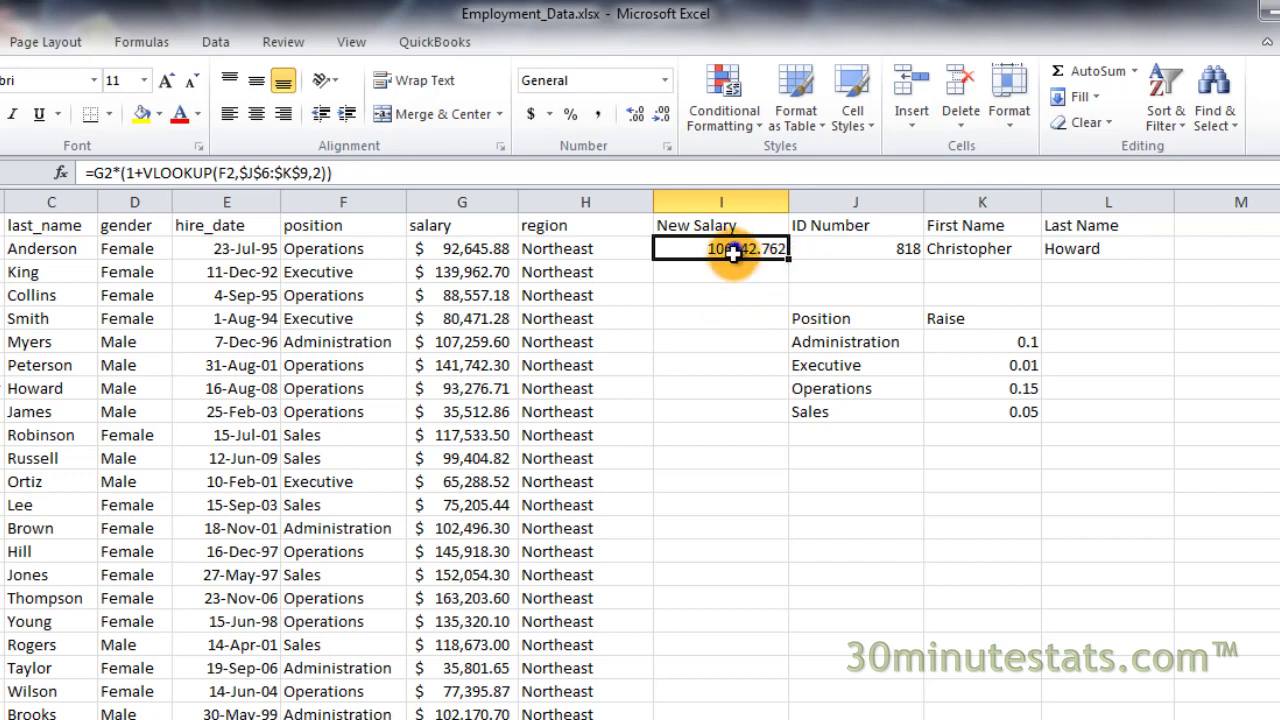
pyautogui.moveTo(736, 249); pyautogui.dragTo(716, 575)
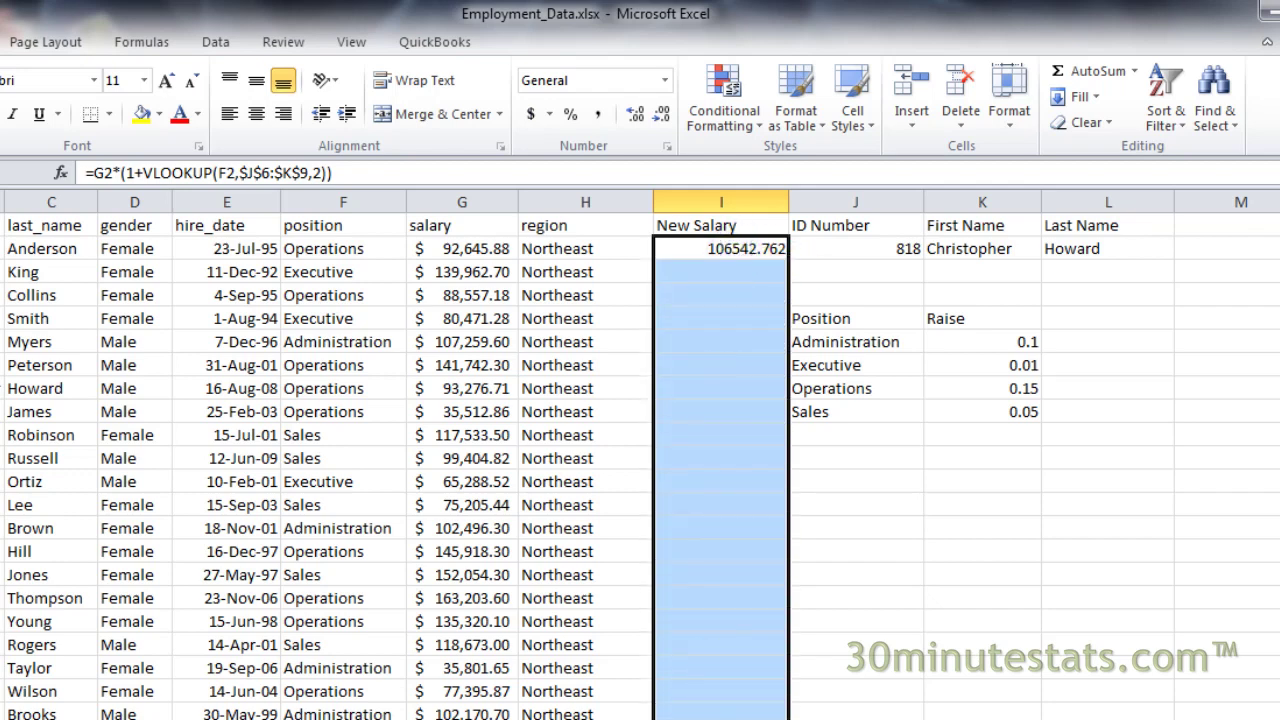
pyautogui.hotkey('ctrl', 'd')
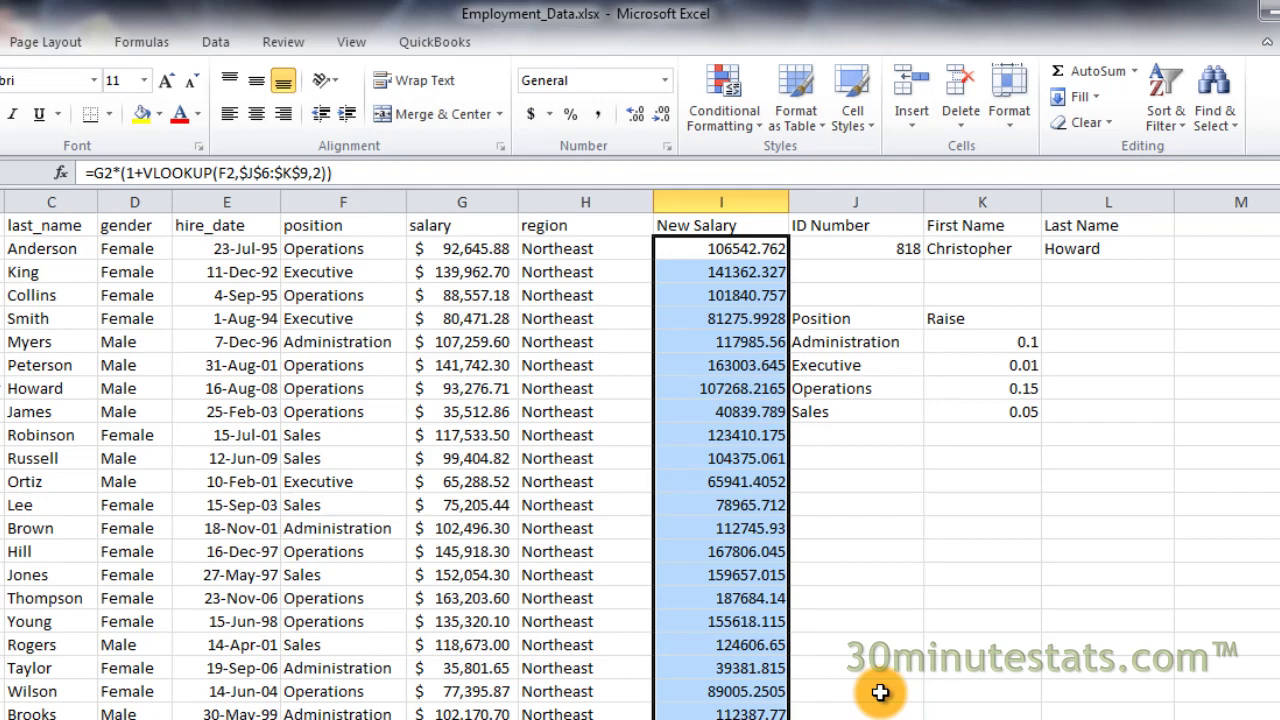
pyautogui.click(880, 692)
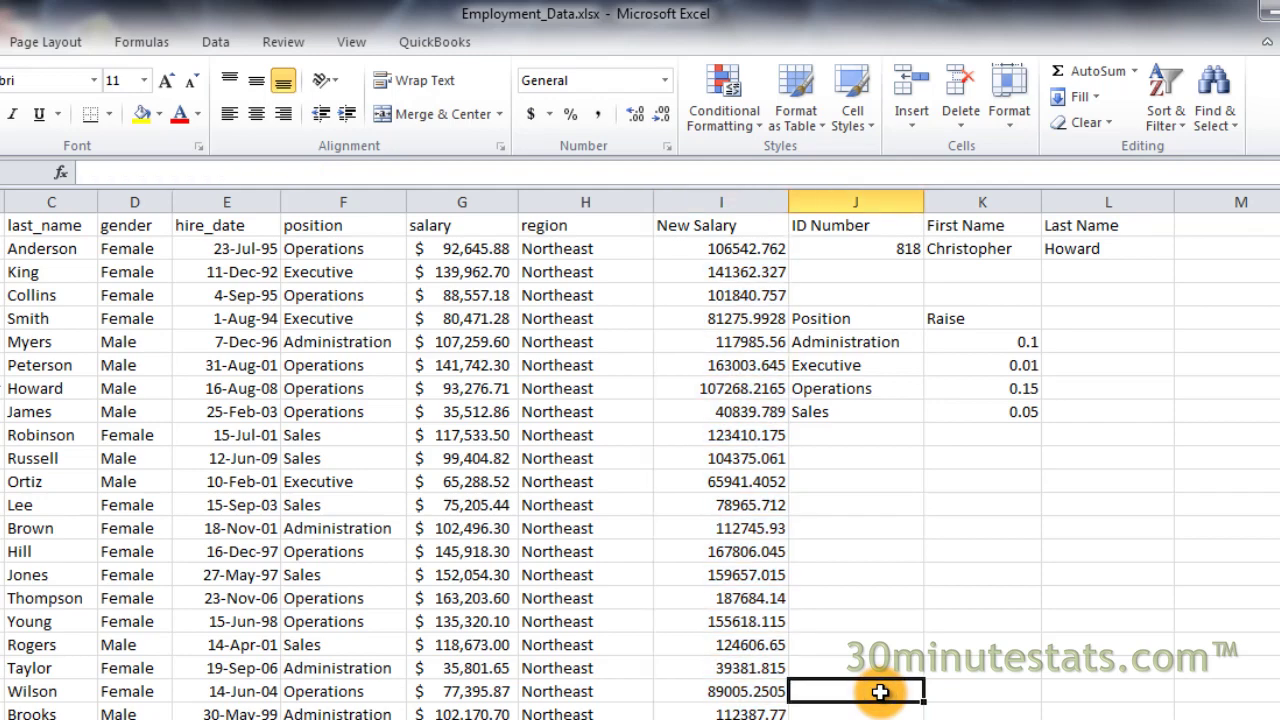